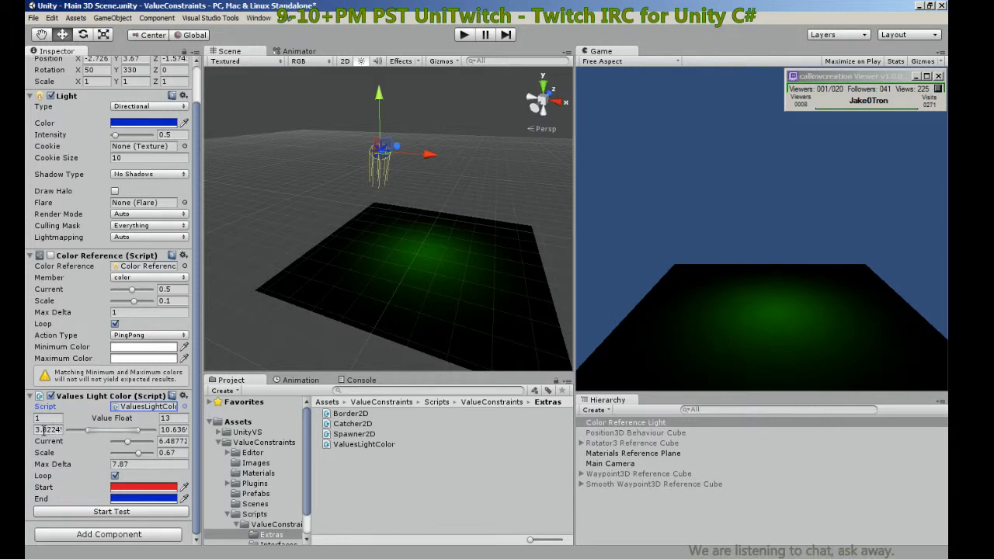
Limit the Values Light Color Value Float range to minimum 0 and maximum 1.
left_click(176, 418)
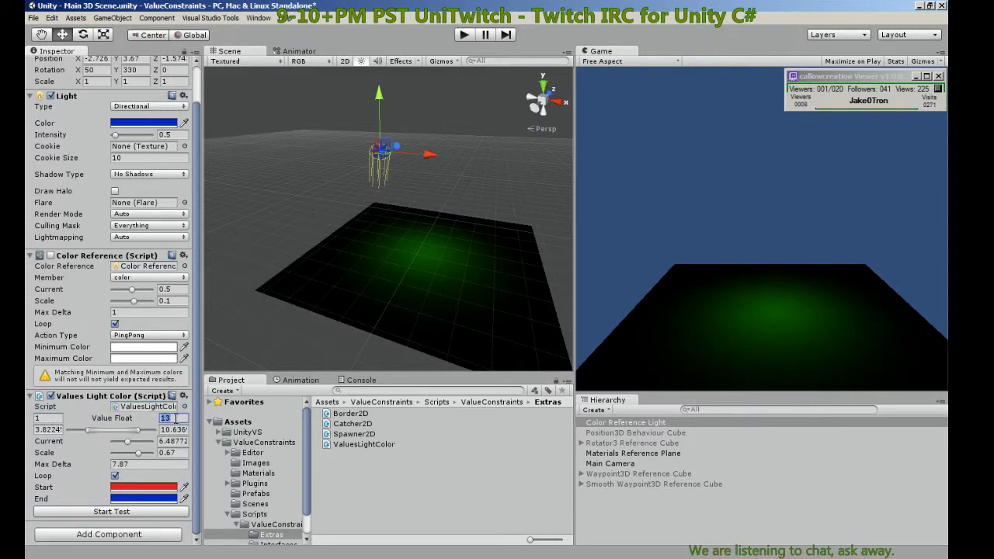
left_click(58, 419)
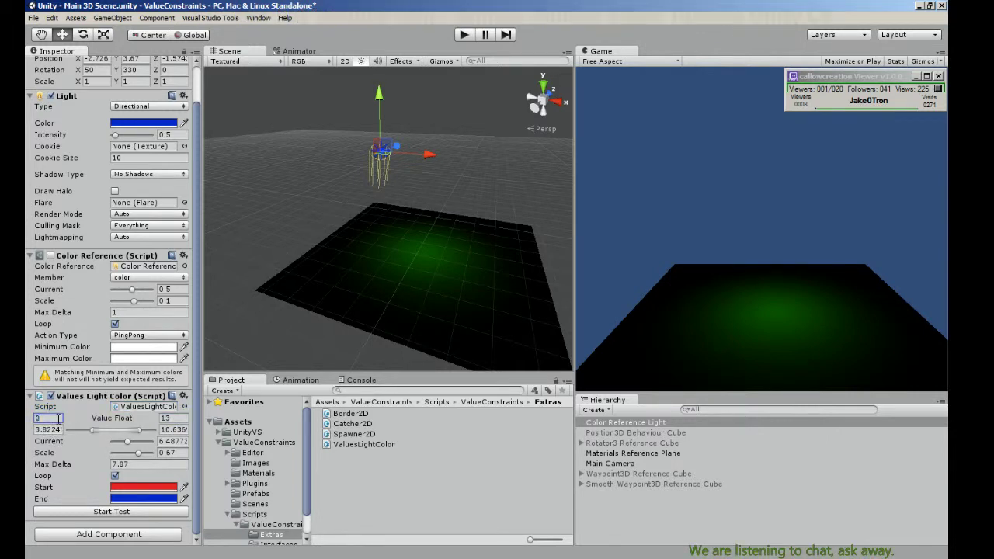
left_click(174, 418)
type("1")
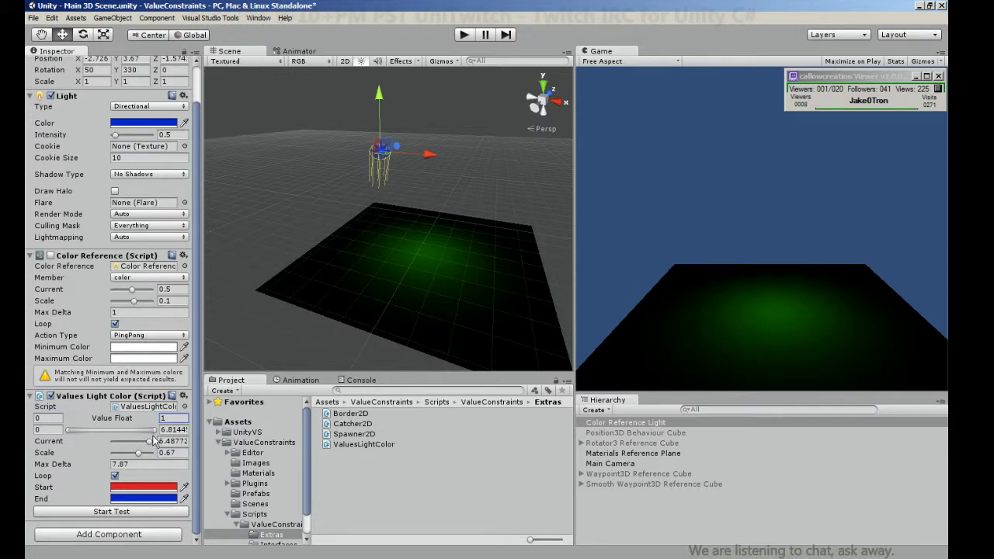
Set the Current value to about 0.57 and run the scene in play mode.
mouse_move(151, 440)
left_mouse_down()
mouse_move(105, 447)
mouse_move(136, 448)
left_mouse_up()
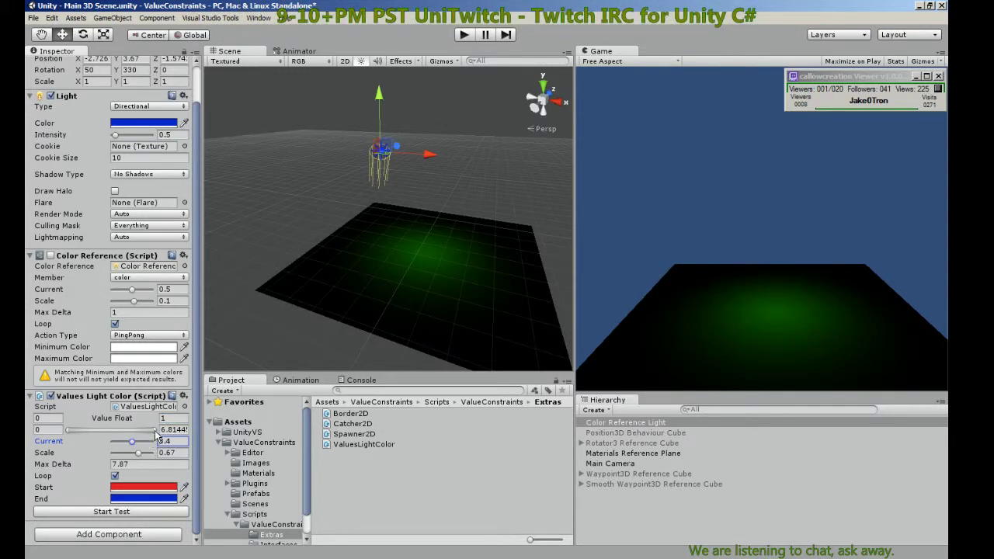
left_click(151, 440)
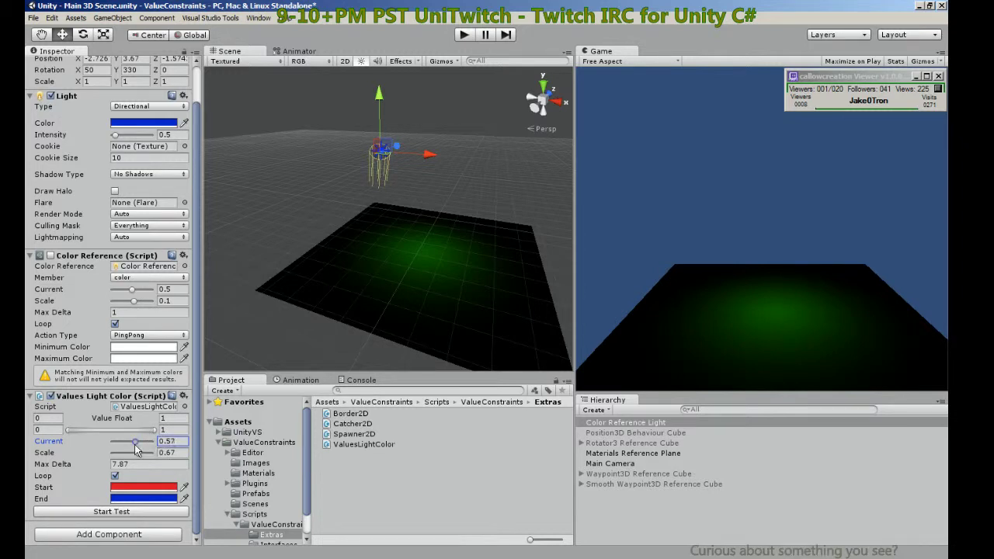
left_click(463, 35)
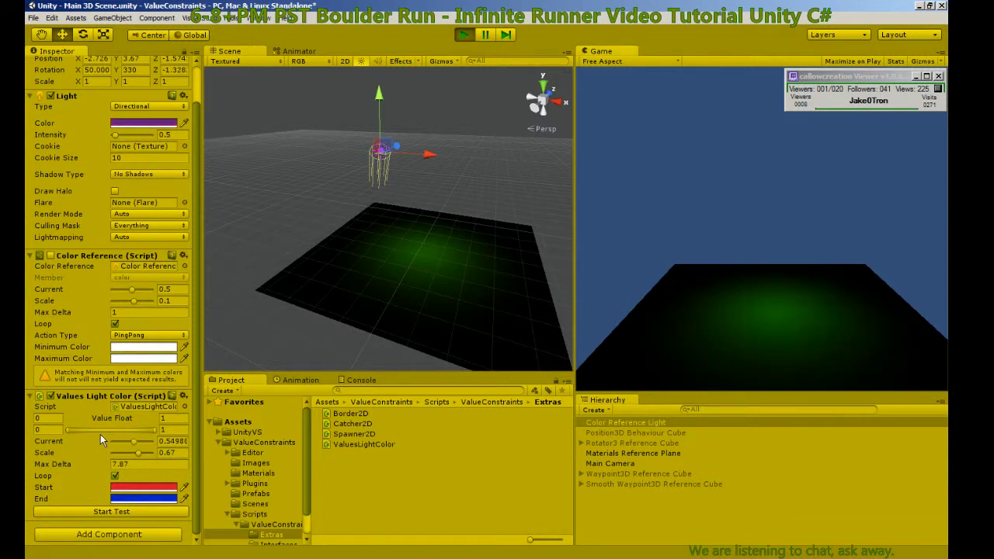
While playing, lower Scale, turn off Loop, and make Max Delta negative, then stop play mode.
left_click_drag(137, 453, 114, 458)
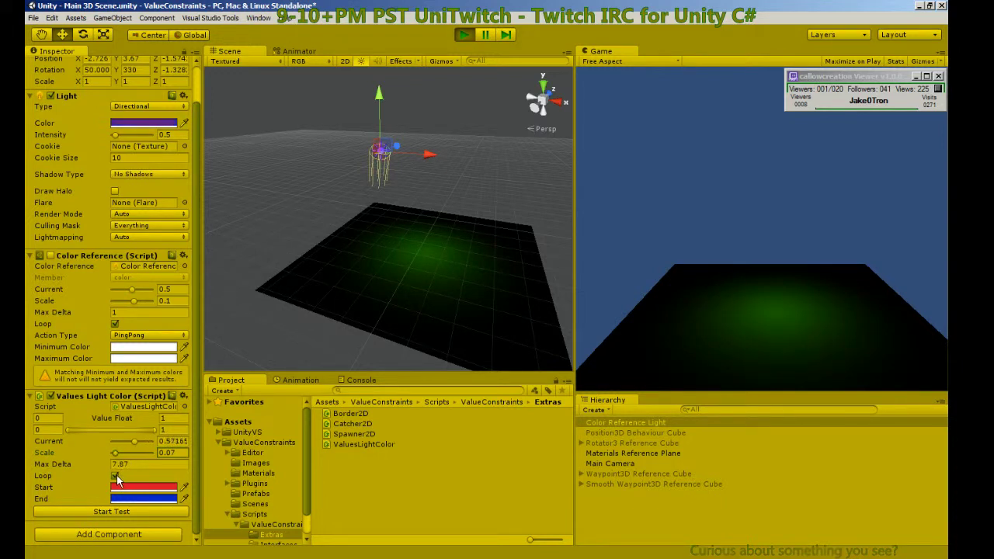
left_click(116, 475)
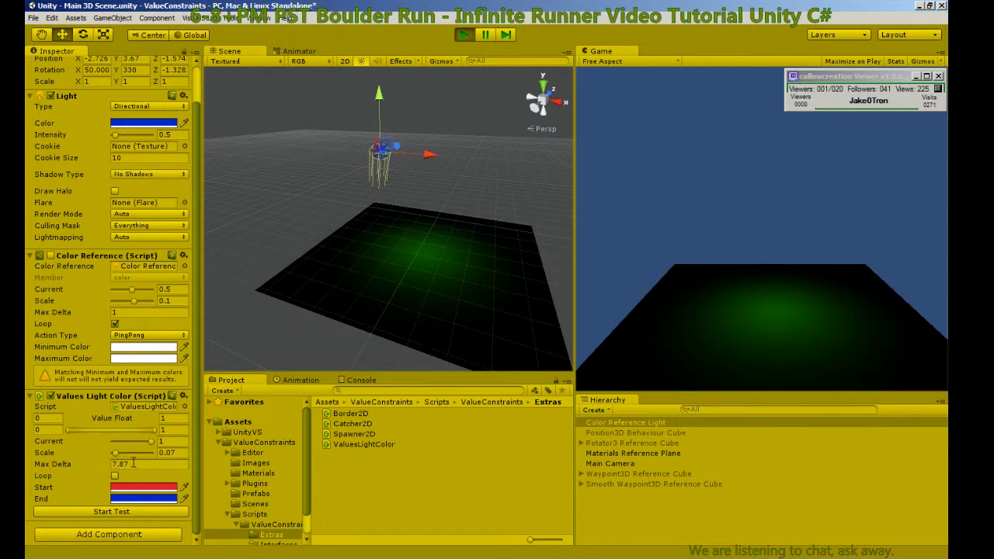
left_click(114, 463)
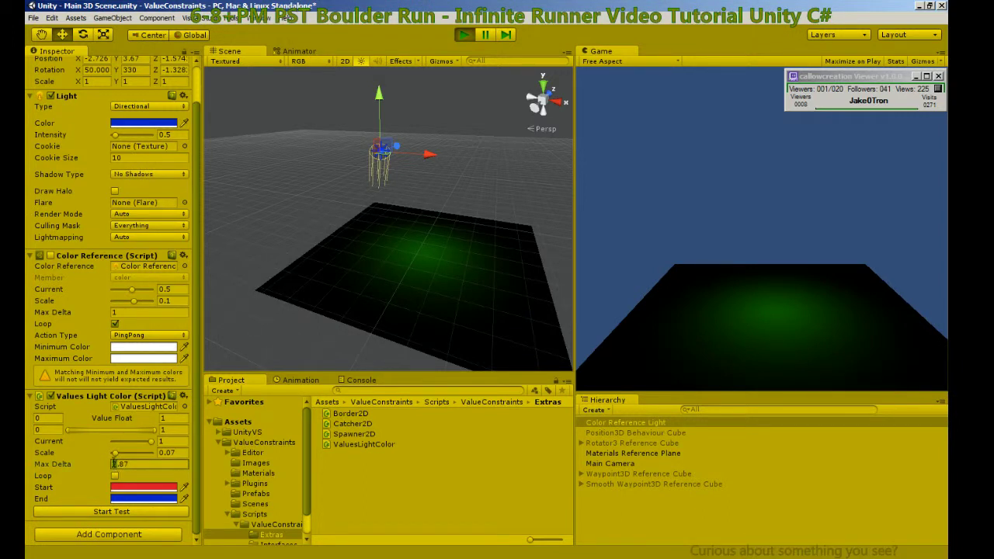
type("-")
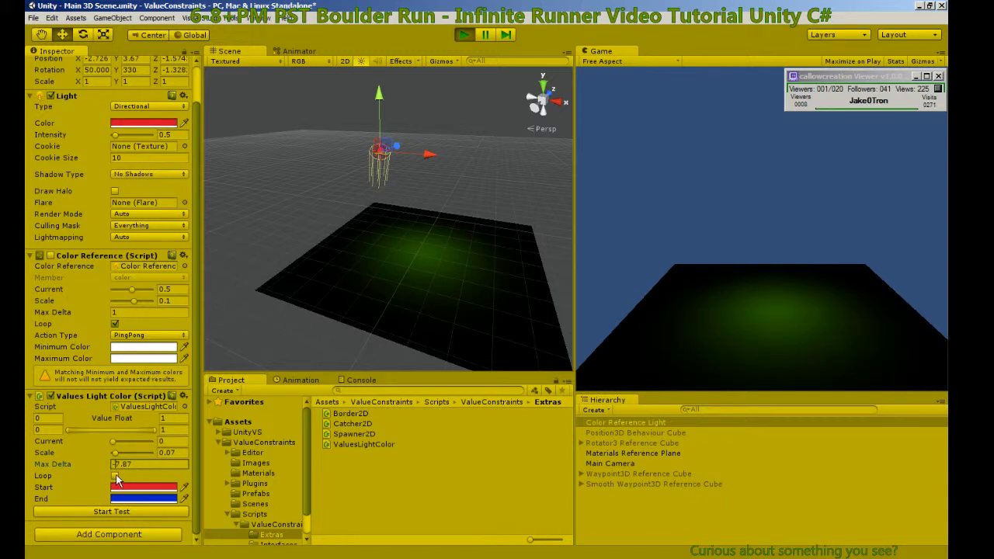
left_click(102, 471)
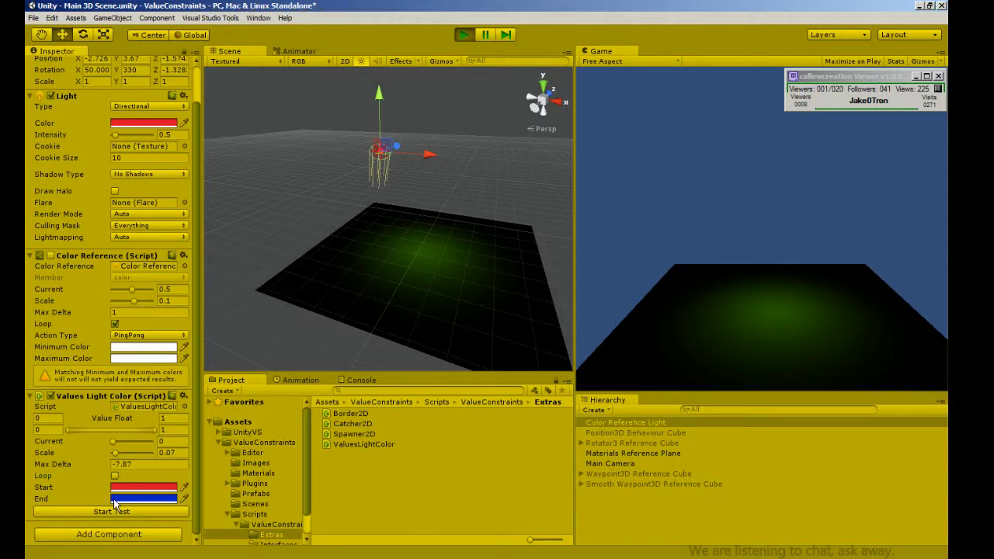
left_click(463, 35)
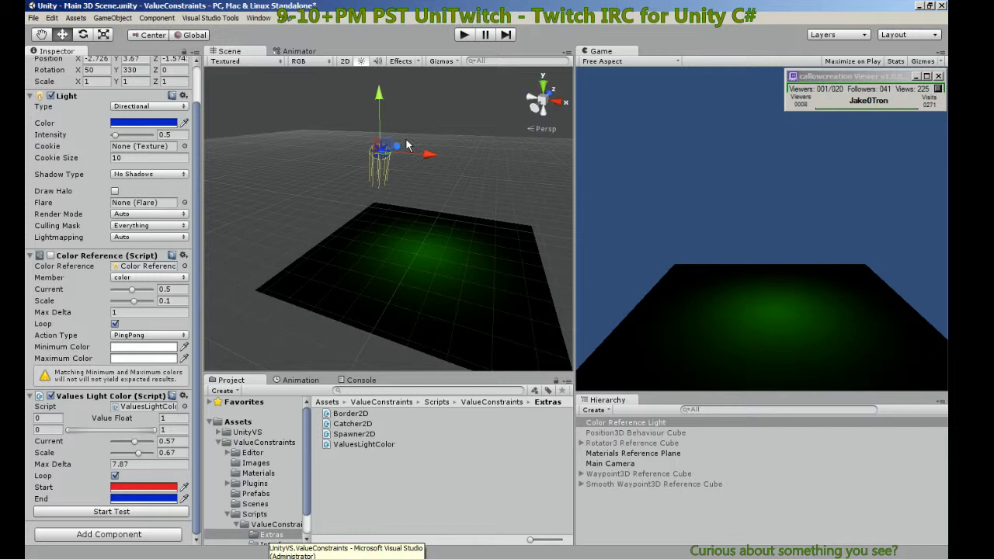
Start the light colour test, enter Max Delta 2, and drag Scale down to 0.04.
left_click(107, 512)
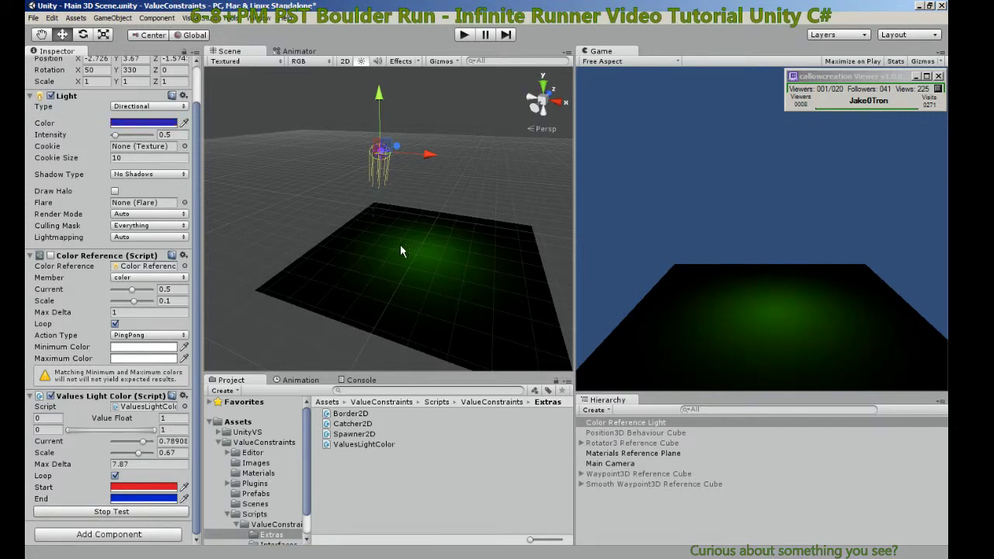
left_click(121, 465)
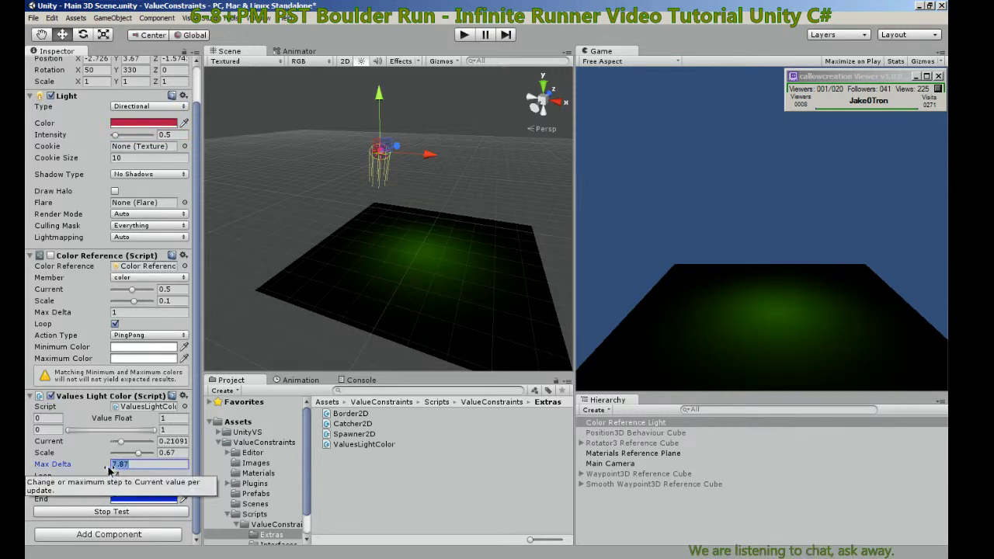
type("2")
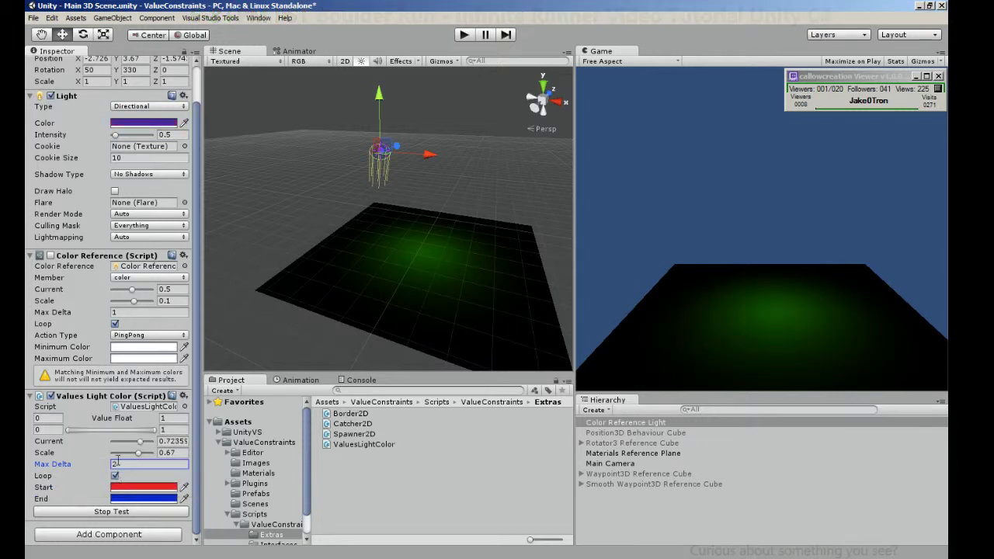
left_click_drag(138, 453, 113, 457)
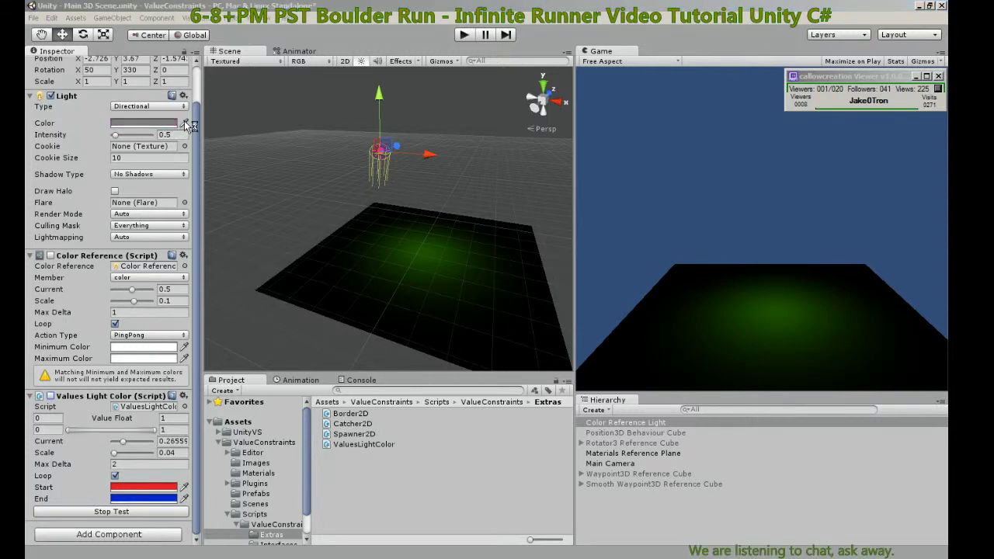
Try a light pink colour for the light, then stop the colour test.
left_click(175, 123)
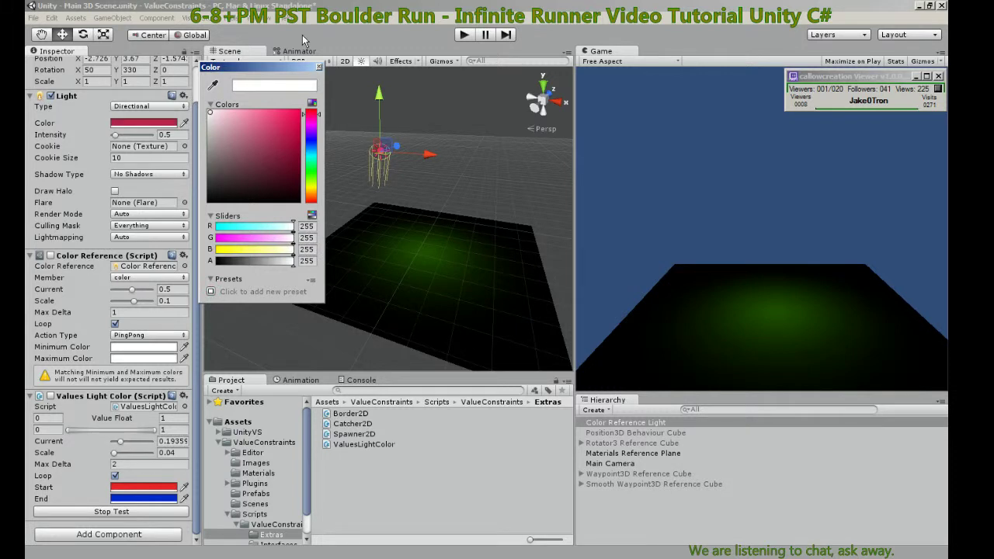
left_click(301, 35)
left_click(160, 123)
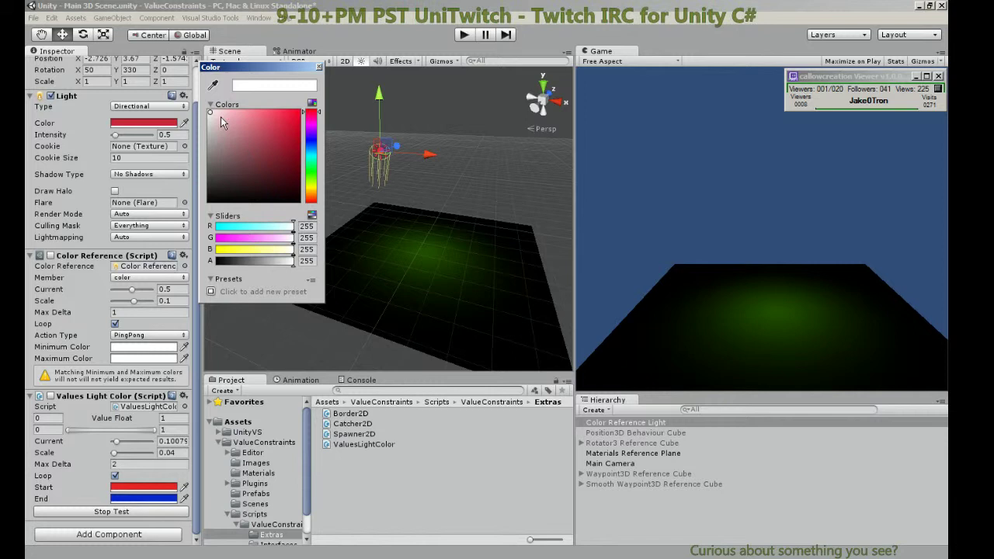
left_click(220, 116)
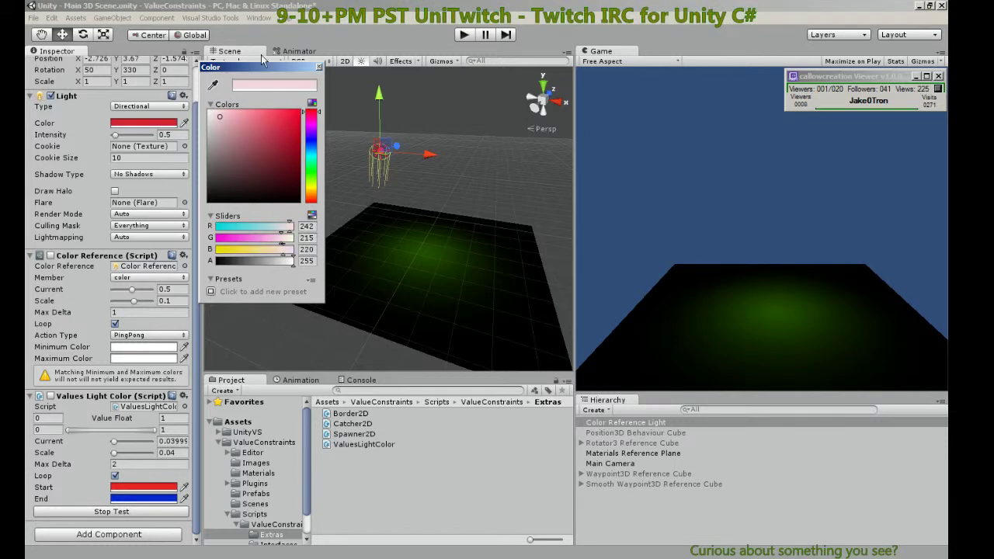
left_click(298, 36)
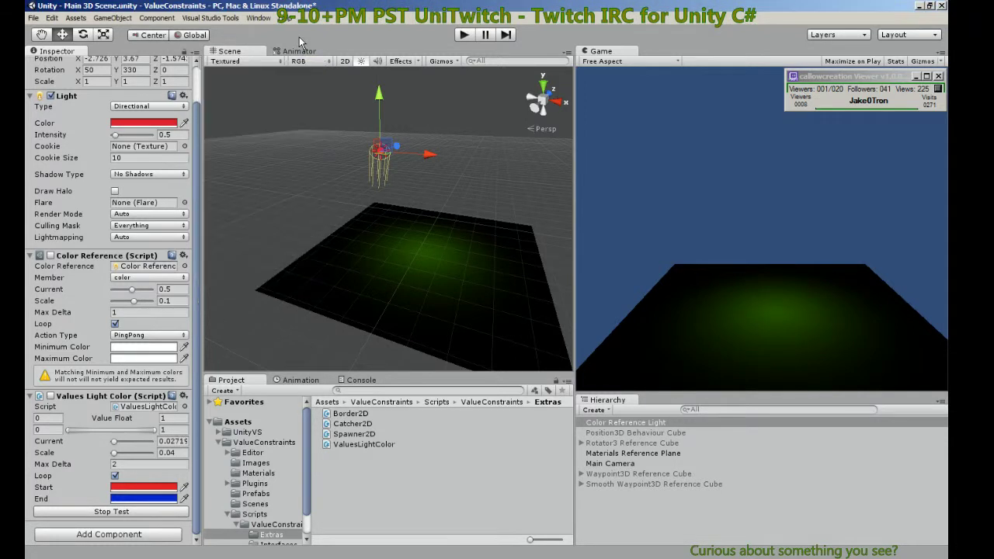
left_click(120, 514)
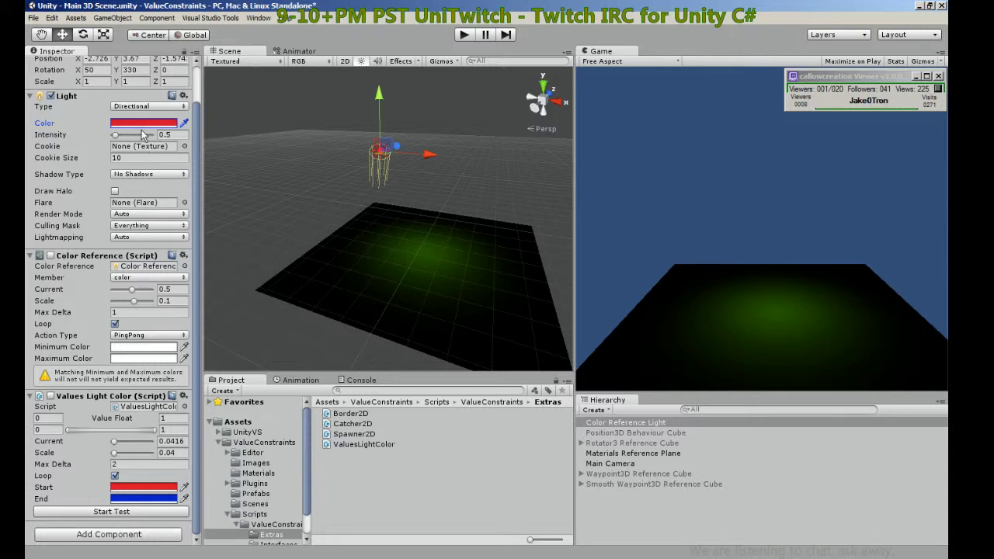
Set the directional light's Color to white.
left_click(144, 122)
left_click(210, 113)
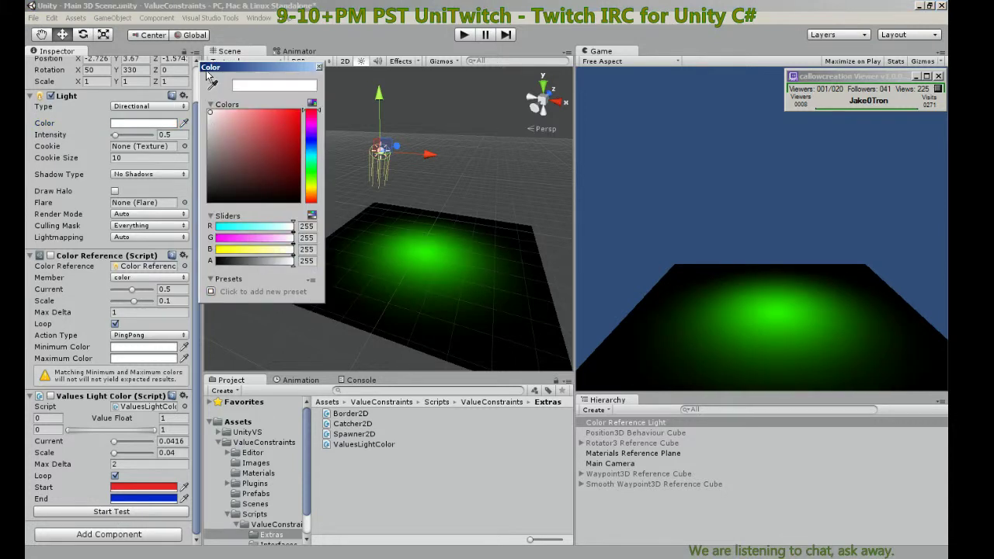
left_click(108, 474)
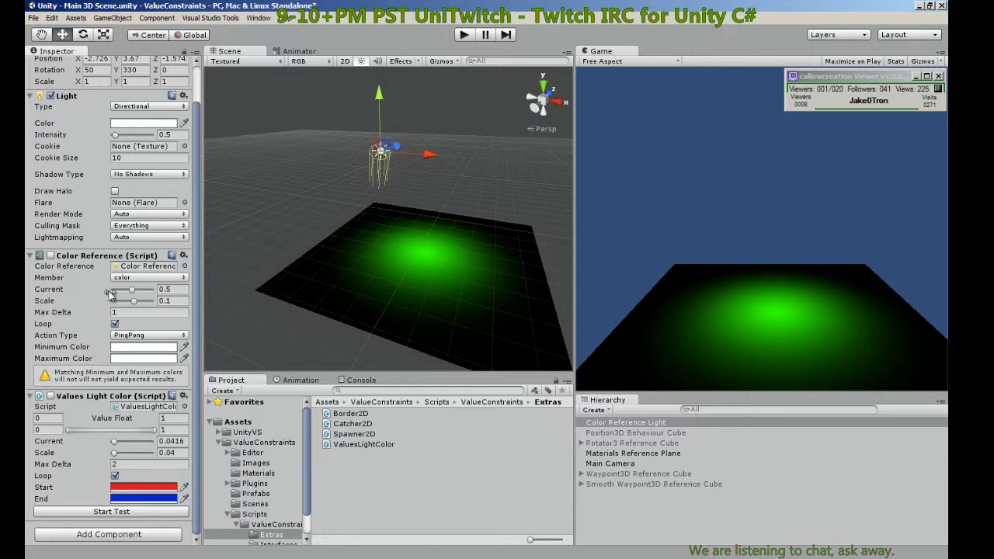
Enable Color Reference, reference Values Light Color's endColor member, and enable Values Light Color.
left_click(50, 257)
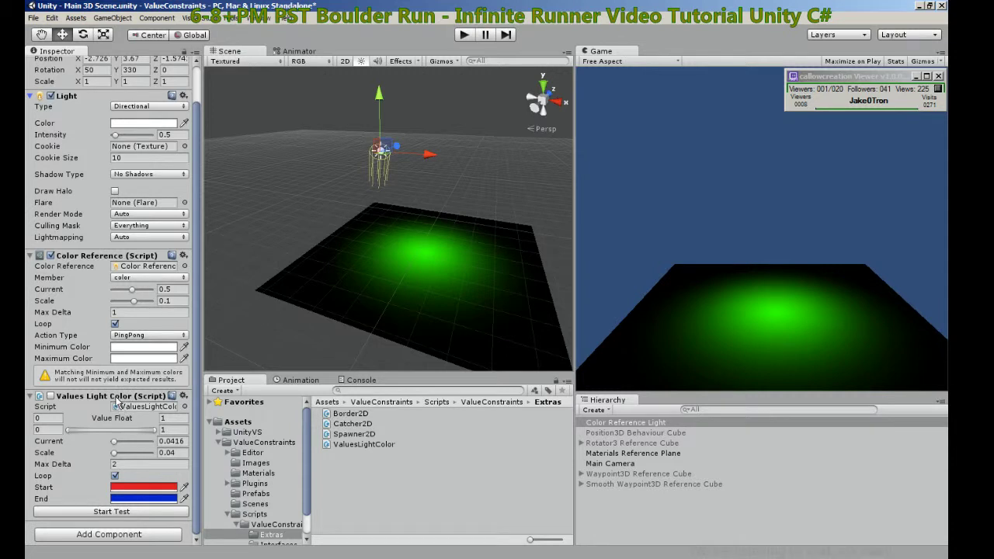
left_click_drag(116, 399, 130, 267)
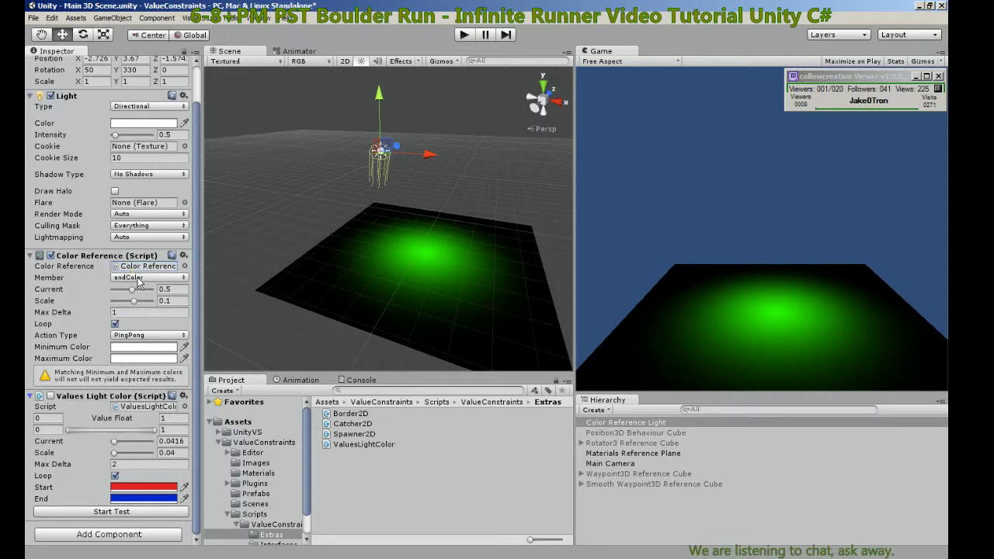
left_click(136, 280)
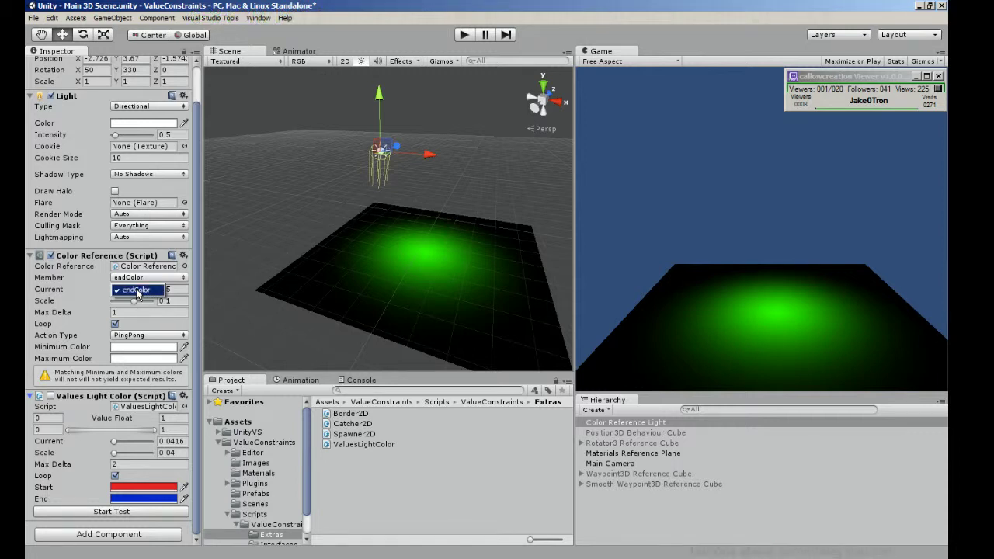
left_click(135, 290)
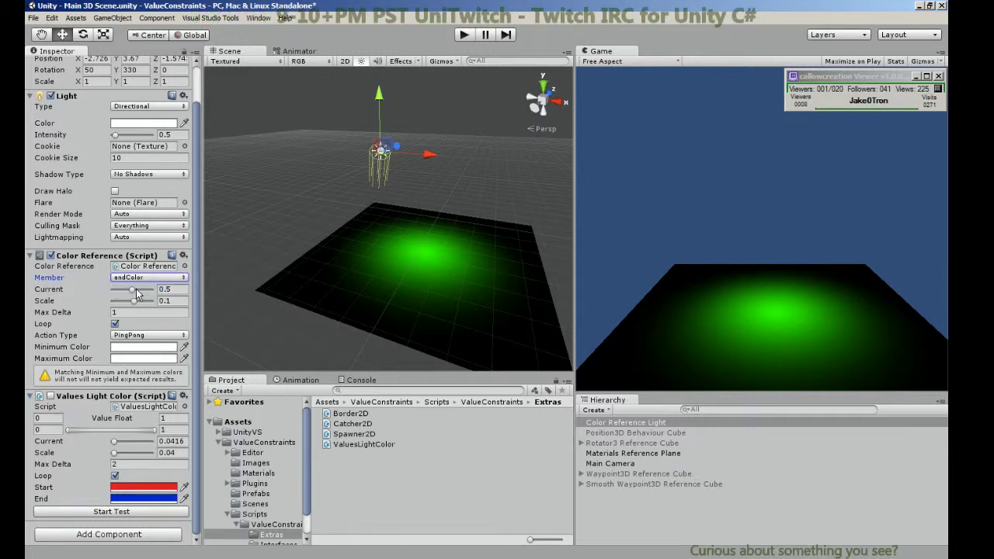
left_click(51, 397)
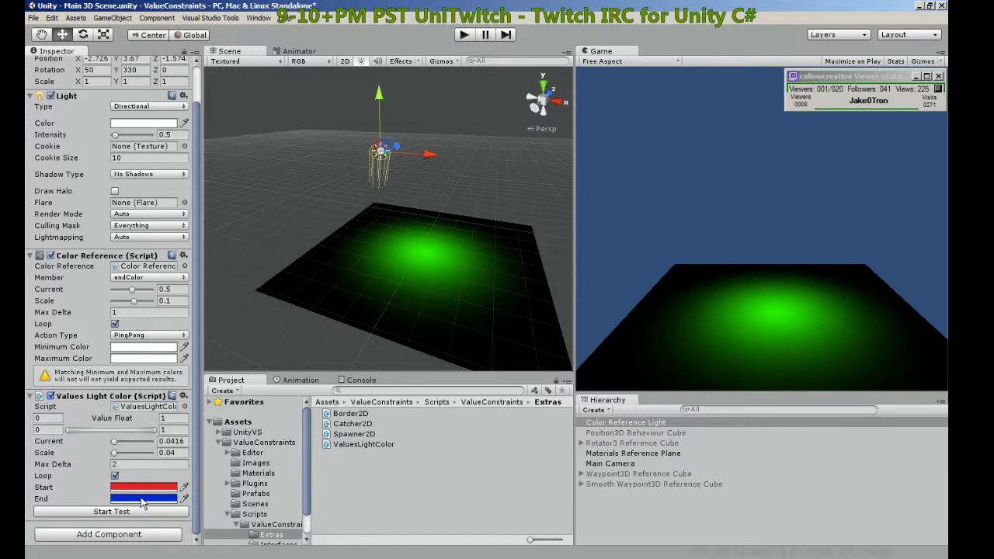
Set the Minimum Color to cyan and the Maximum Color to yellow.
left_click(160, 348)
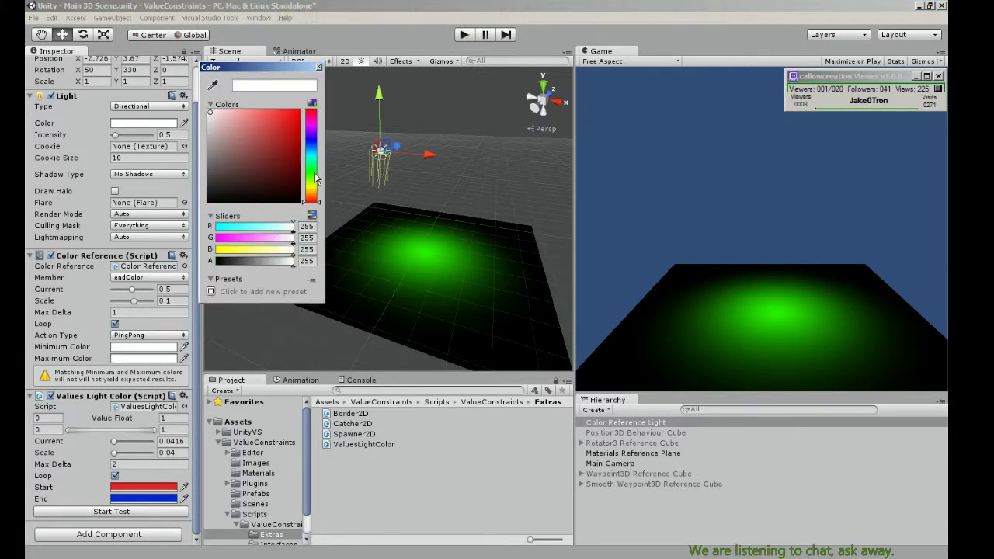
left_click(314, 155)
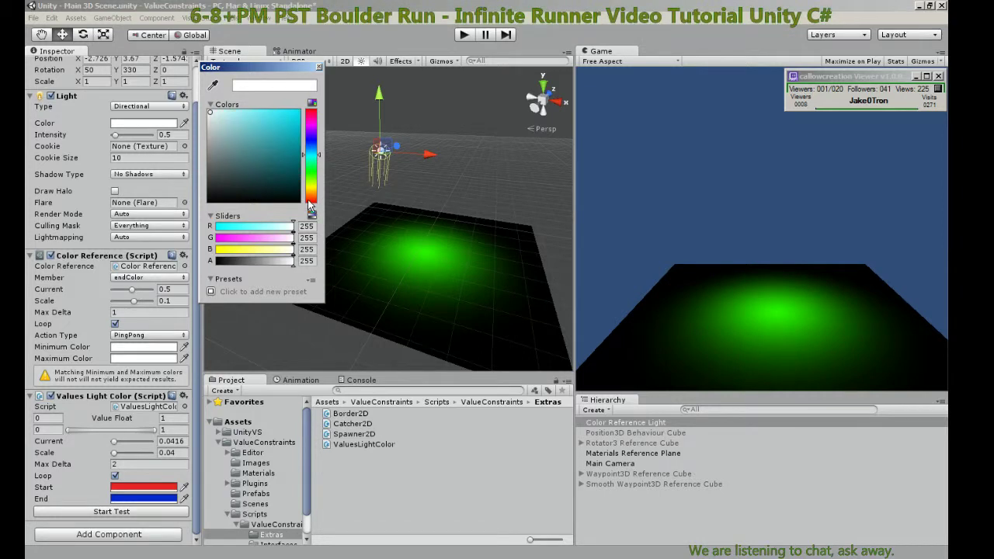
left_click(297, 114)
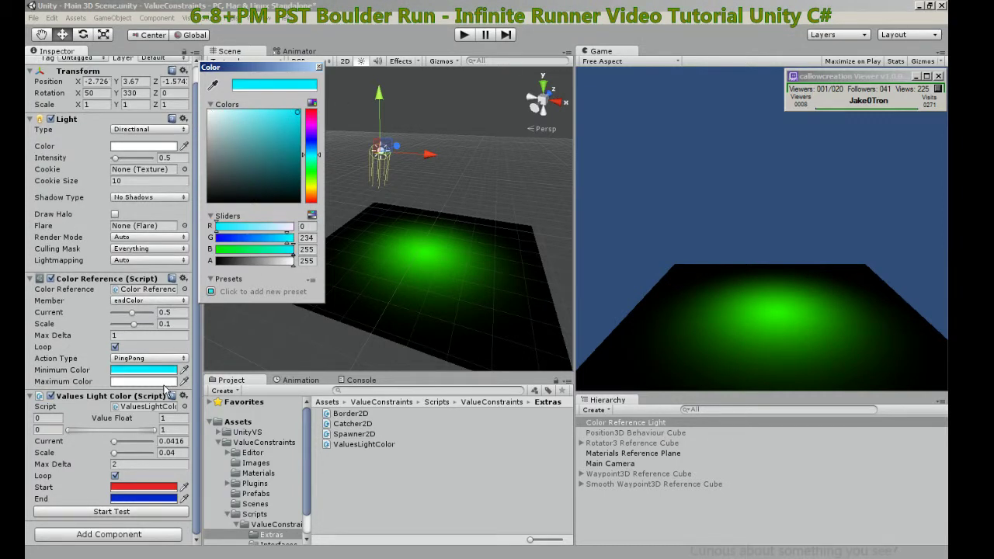
left_click(163, 383)
left_click(313, 186)
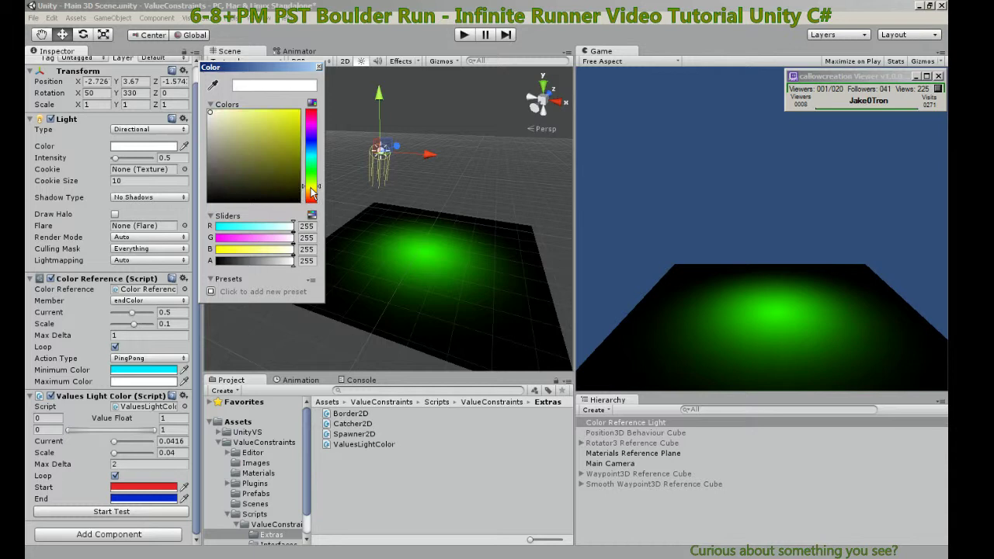
left_click_drag(284, 160, 296, 113)
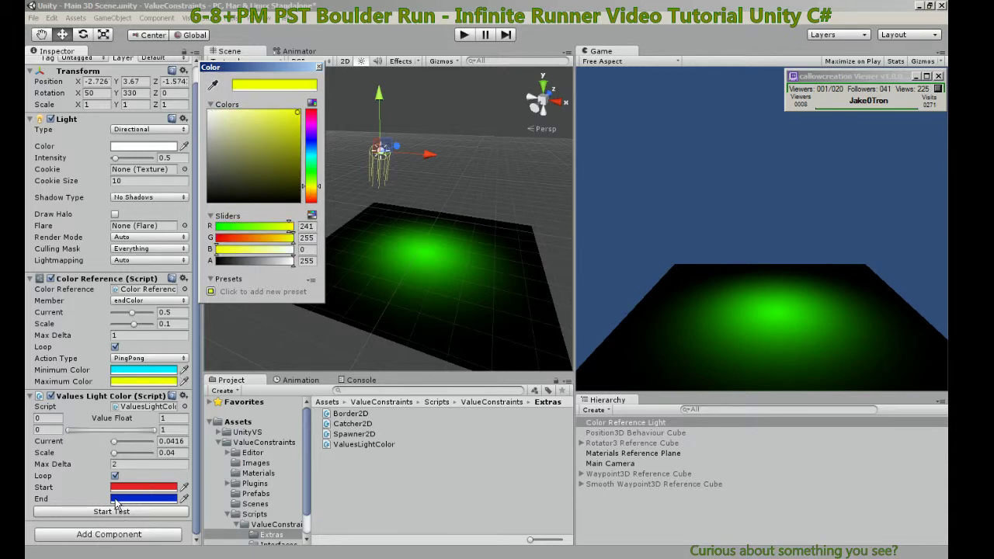
left_click(325, 29)
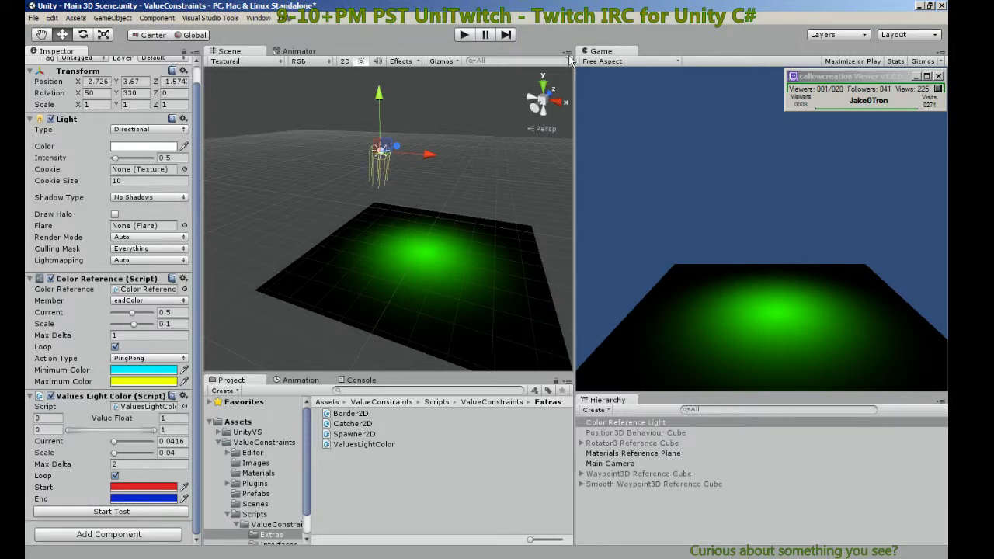
left_click(463, 34)
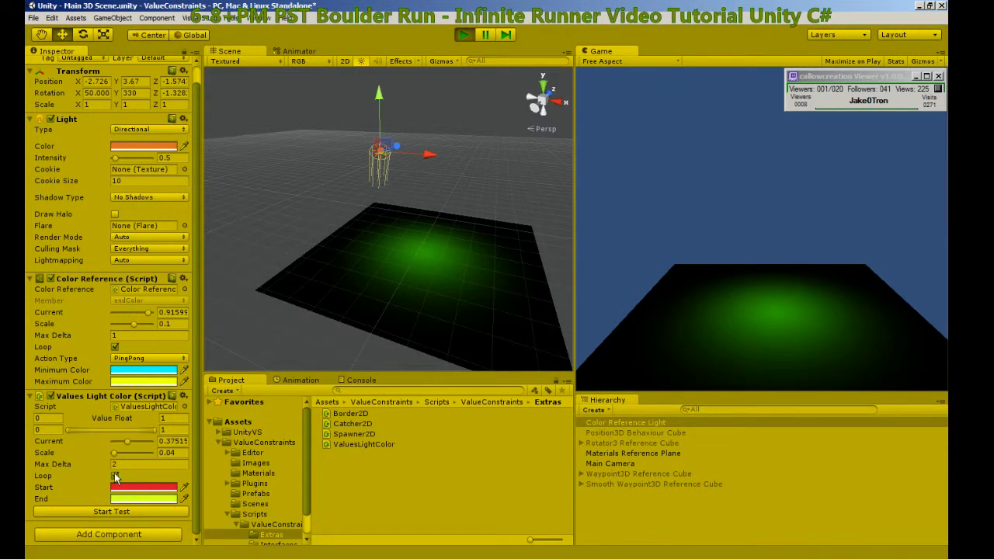
left_click_drag(115, 453, 143, 457)
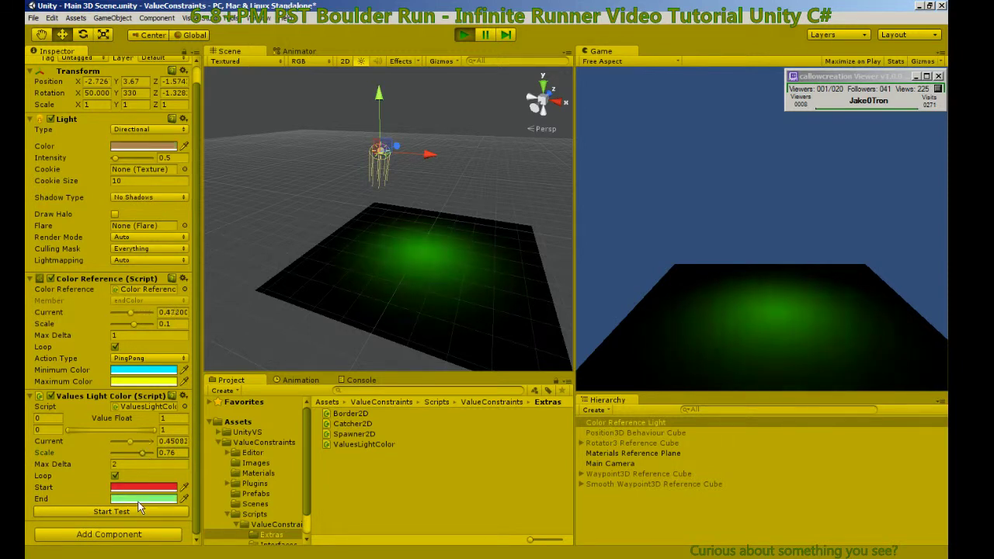
left_click(143, 381)
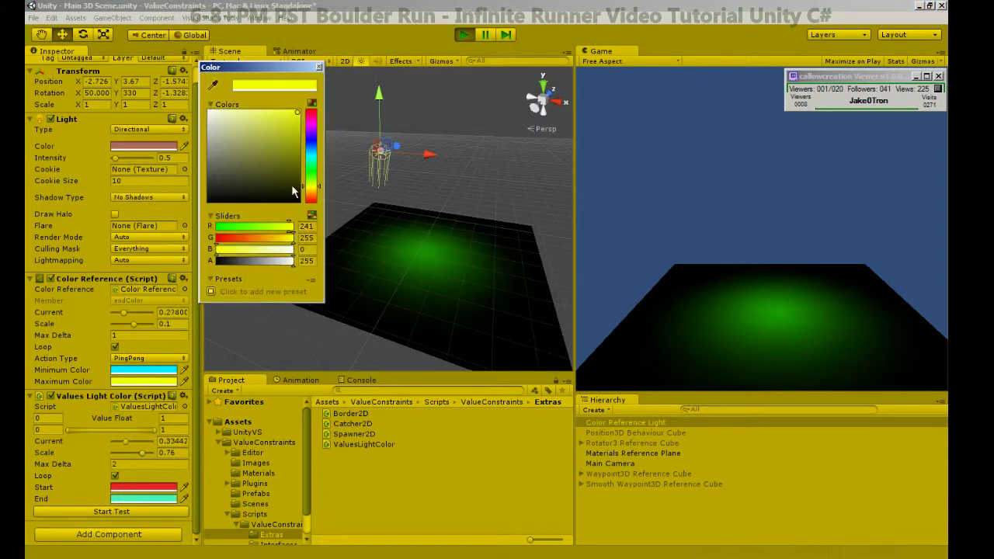
left_click(311, 123)
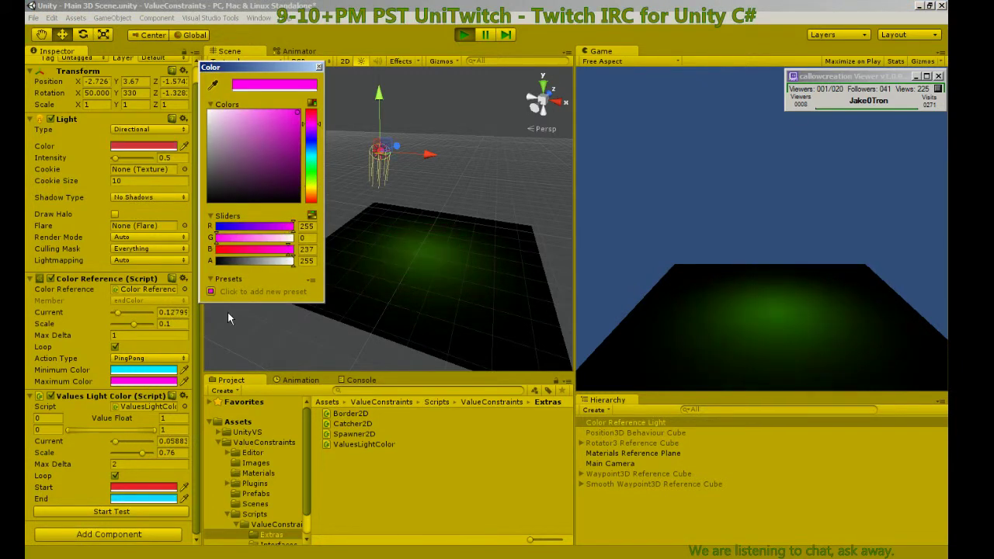
left_click_drag(130, 322, 155, 324)
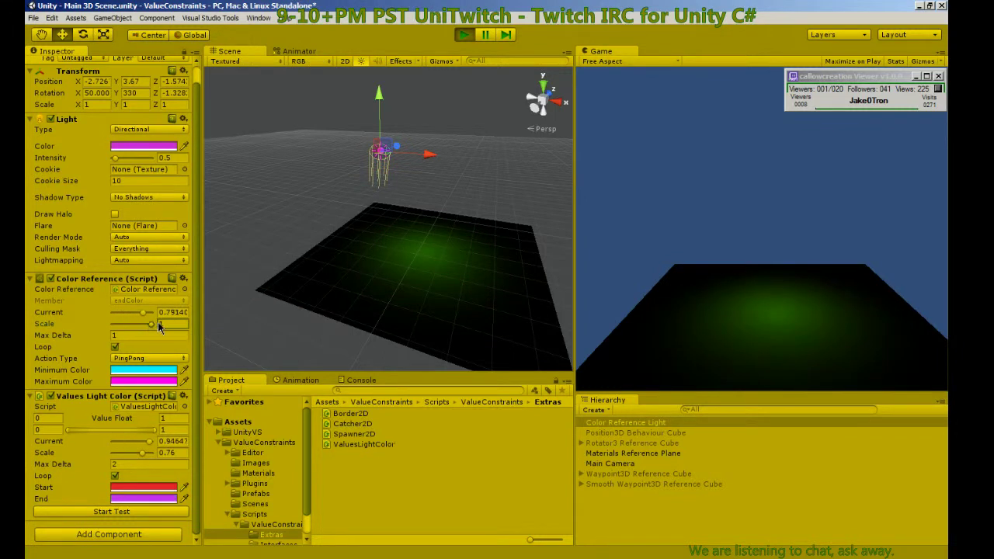
left_click(158, 504)
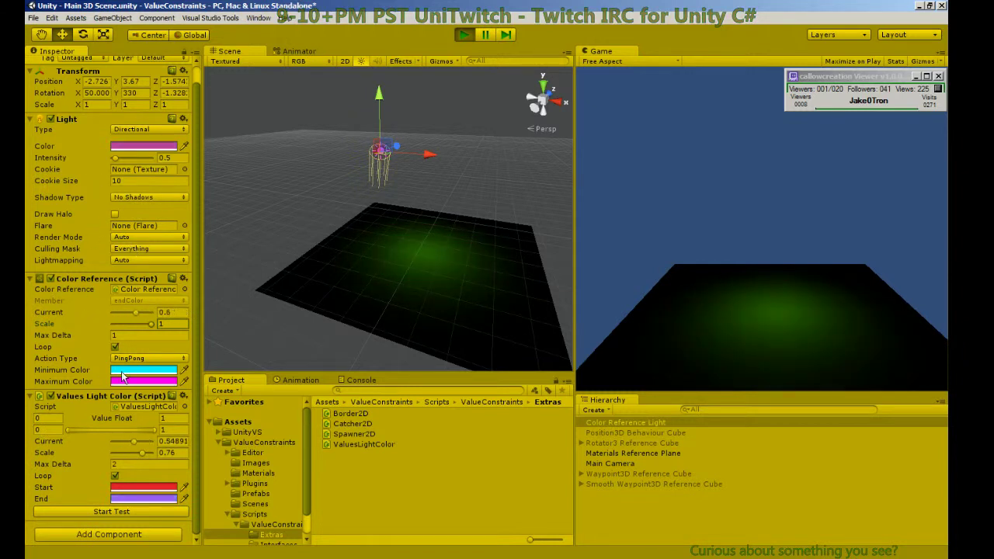
left_click(464, 35)
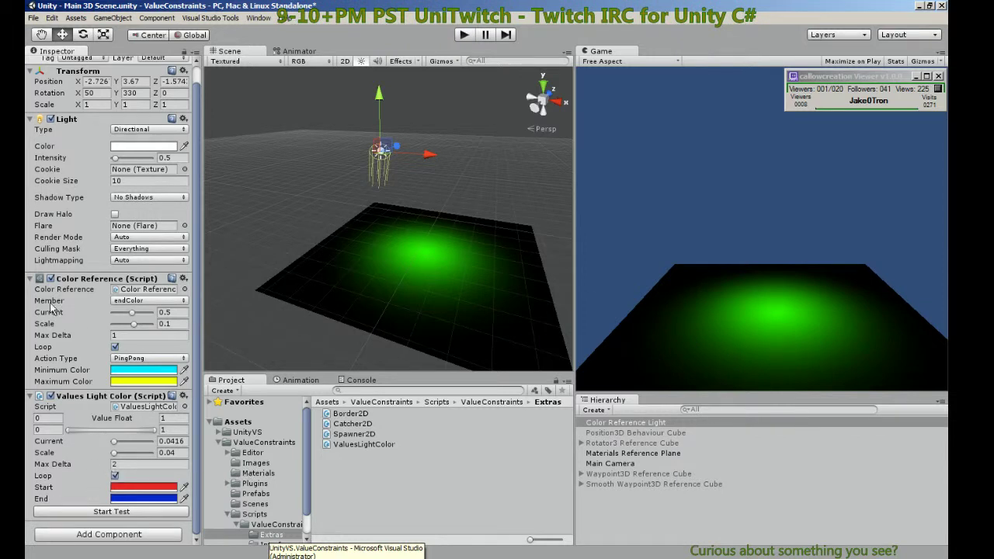
Select the Materials Reference Plane and enable its Material Reference script.
left_click(51, 278)
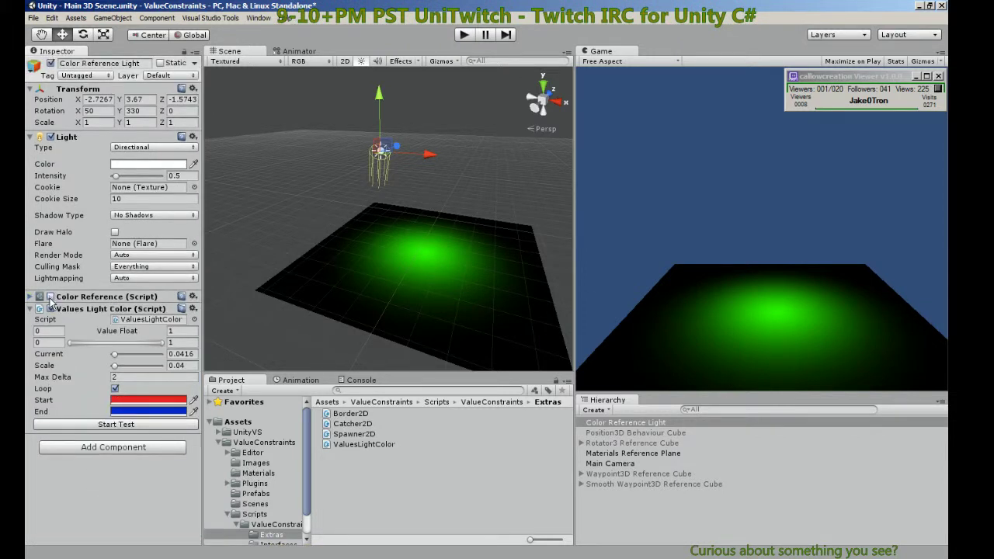
left_click(30, 296)
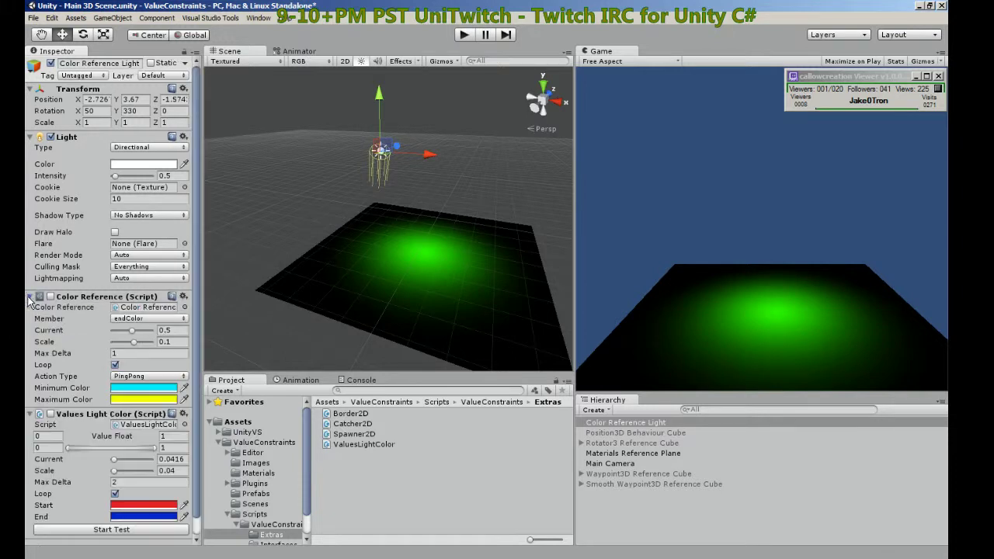
left_click(609, 454)
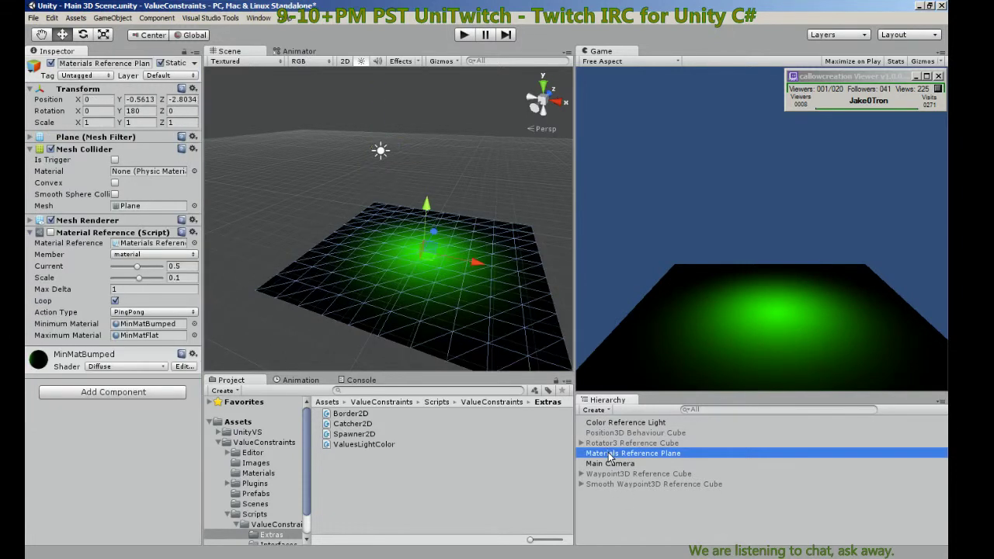
left_click(50, 232)
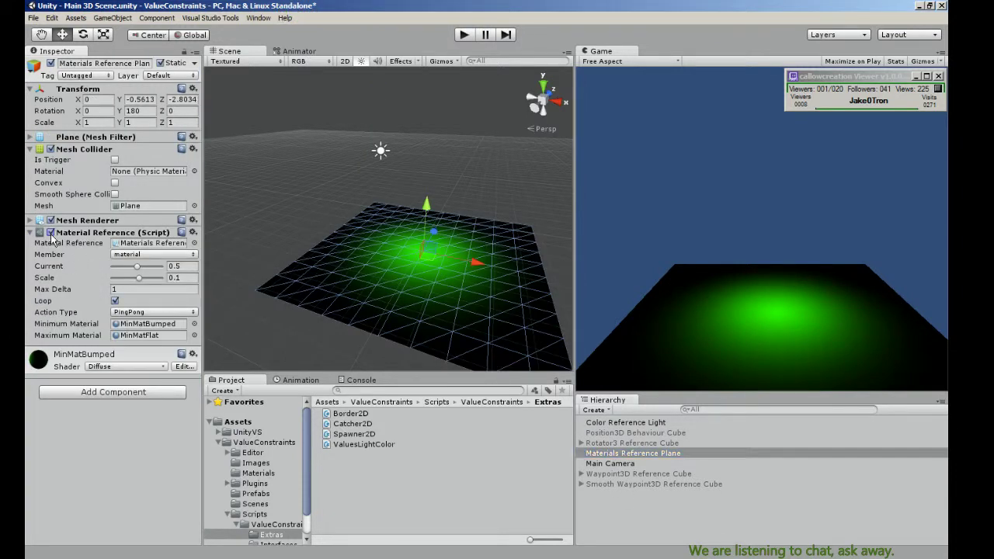
In play mode, drag the material blend Scale to 1, then -0.71, and stop.
left_click(463, 35)
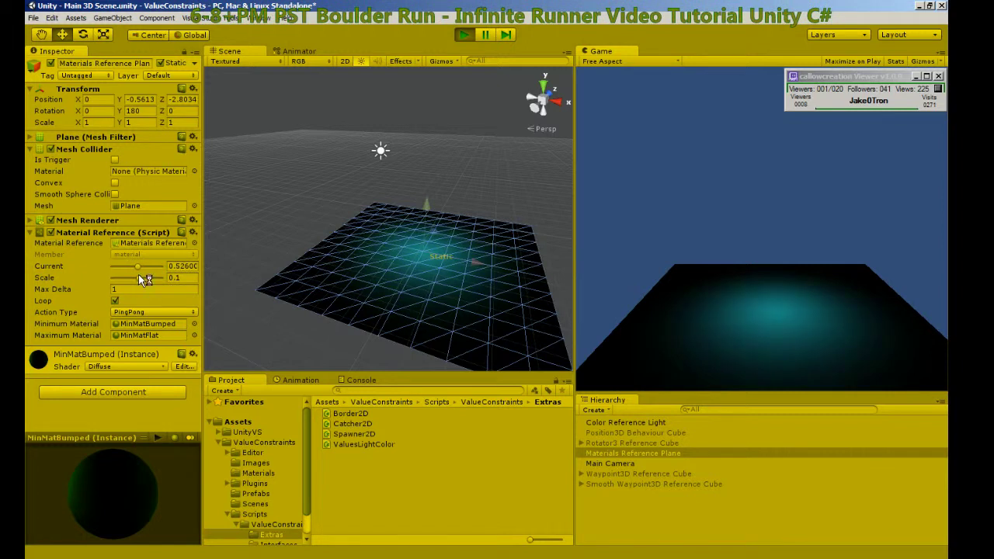
left_click_drag(138, 276, 161, 276)
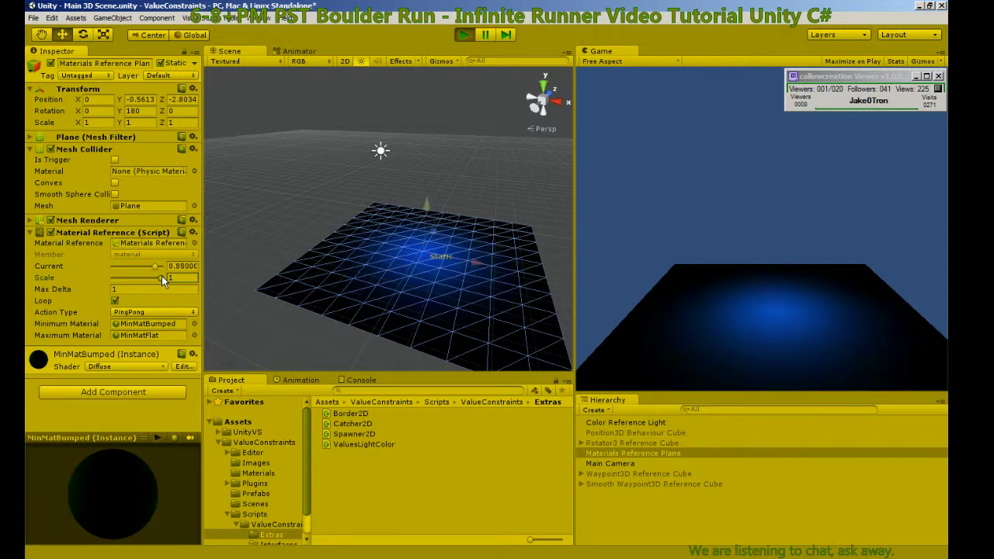
left_click_drag(161, 277, 118, 281)
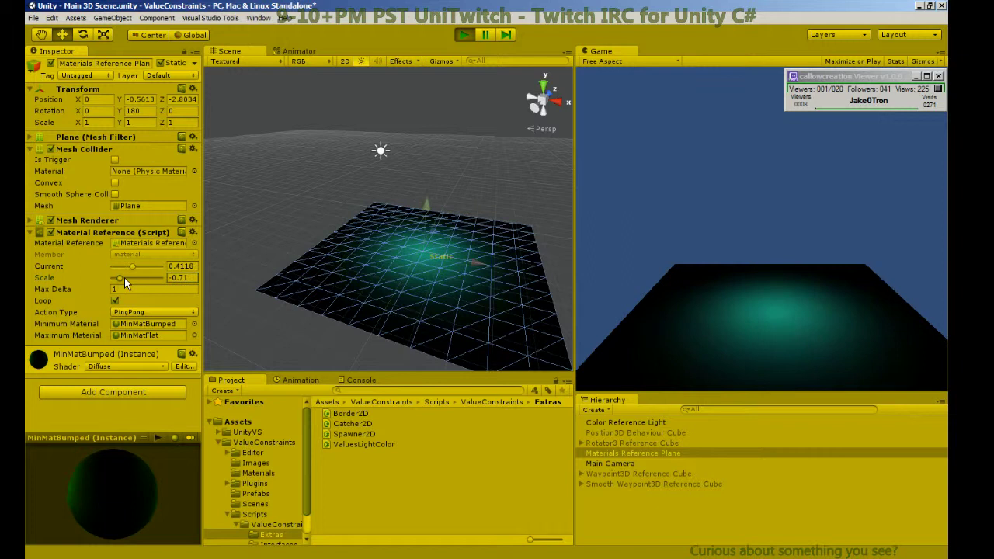
left_click(461, 35)
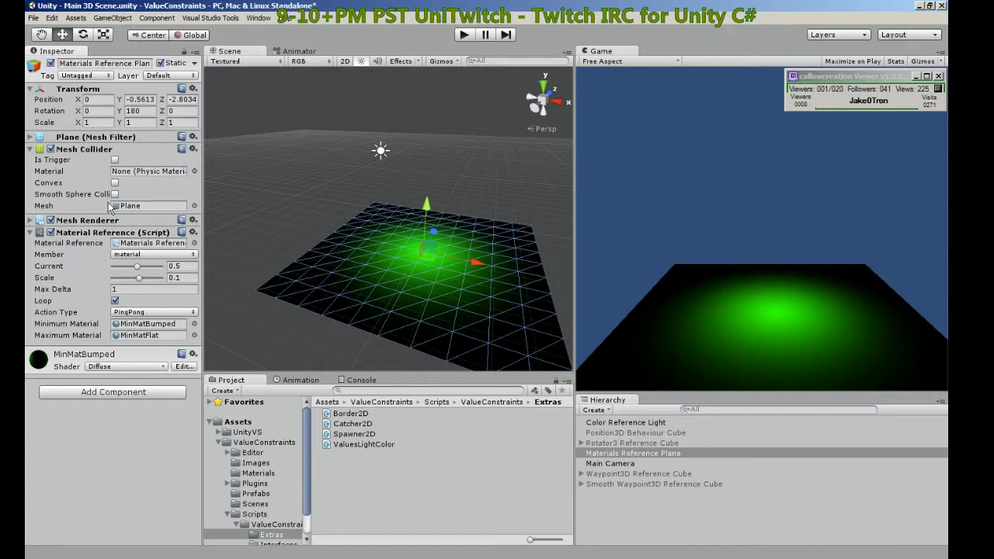
Expand the plane's Mesh Filter and Mesh Renderer, do a brief play run, and collapse Material Reference.
left_click(29, 136)
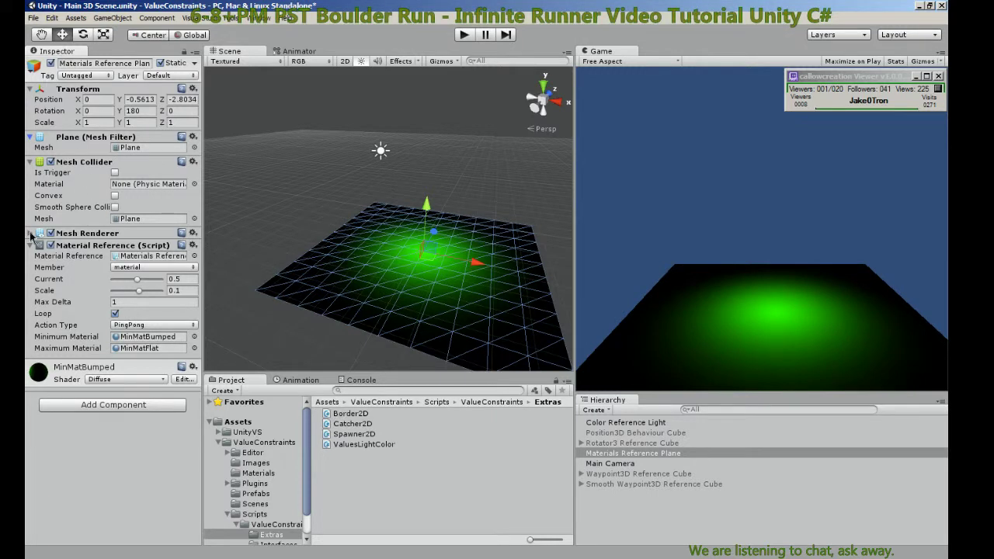
left_click(89, 233)
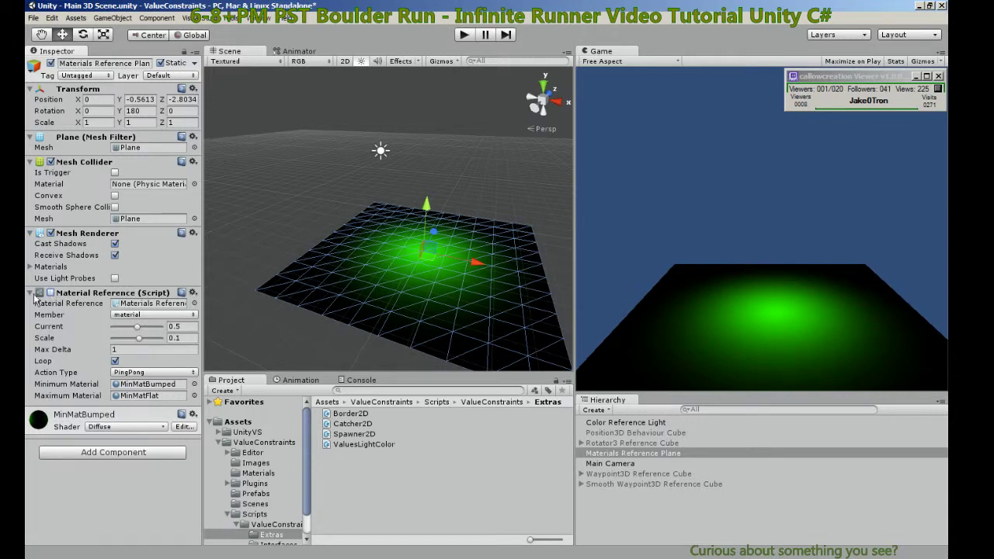
left_click(464, 35)
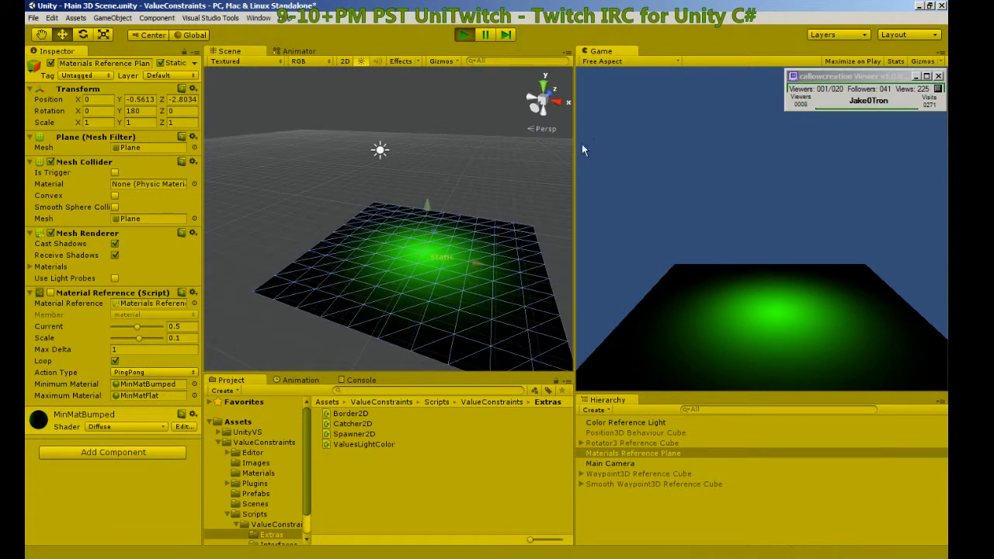
left_click(460, 33)
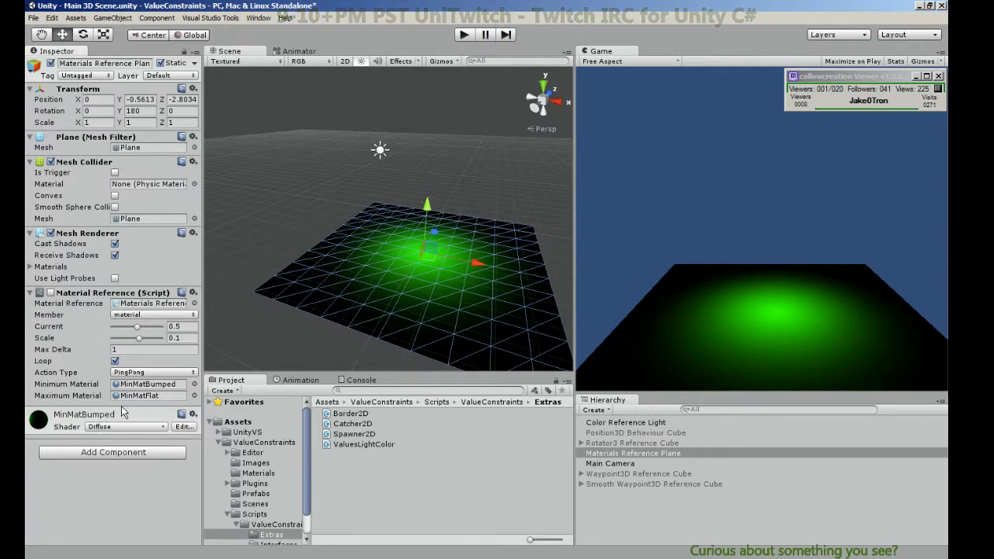
left_click(29, 293)
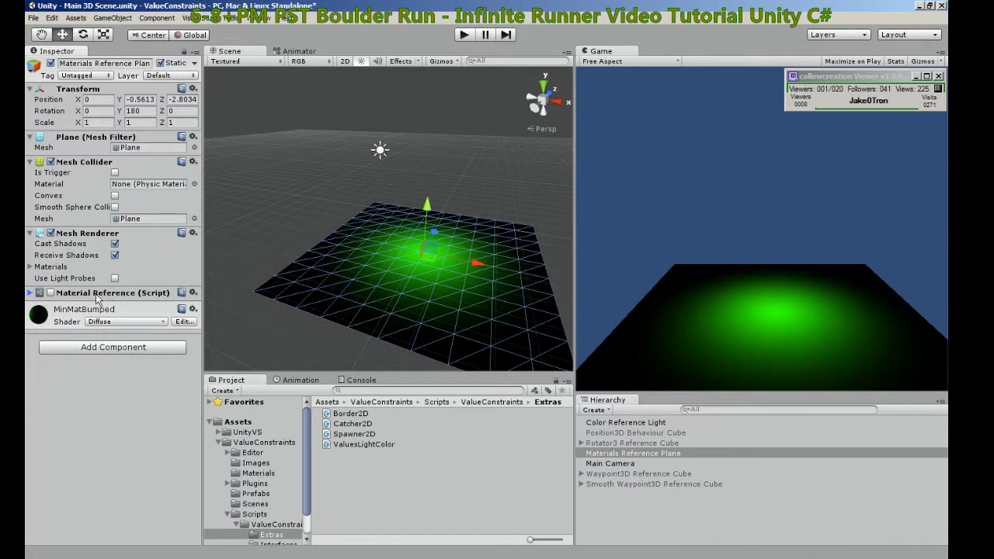
left_click(104, 349)
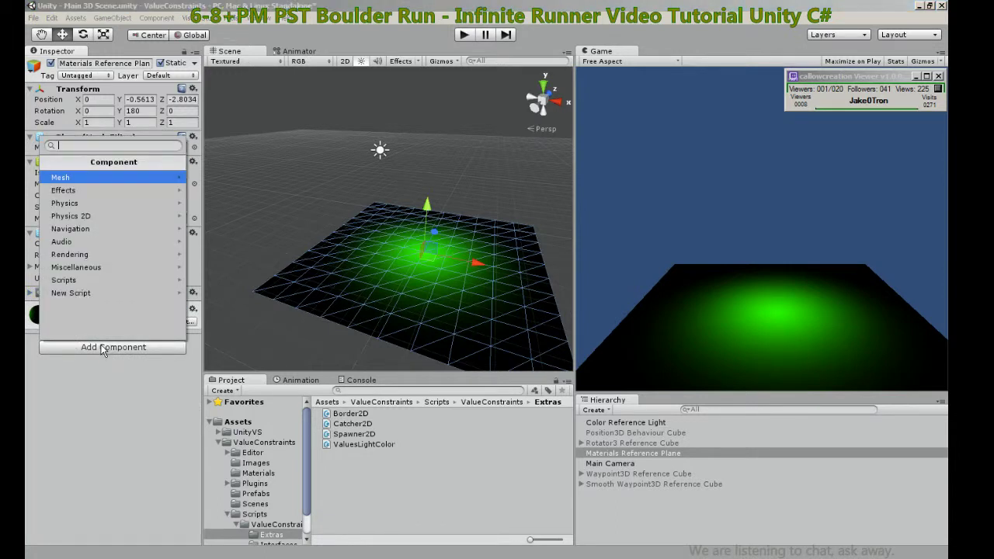
Add another Material Reference script from Value Constraints > References and expand it.
left_click(88, 281)
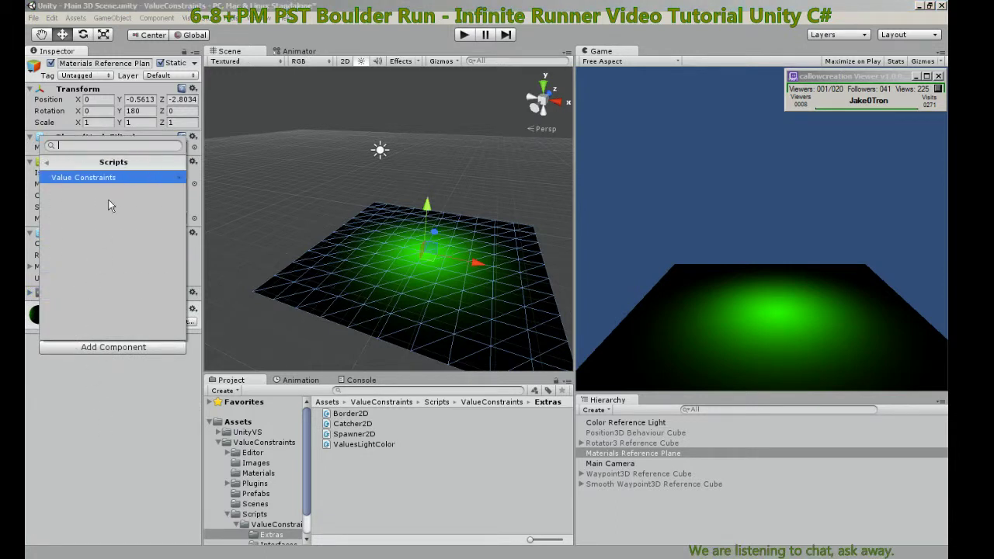
left_click(108, 177)
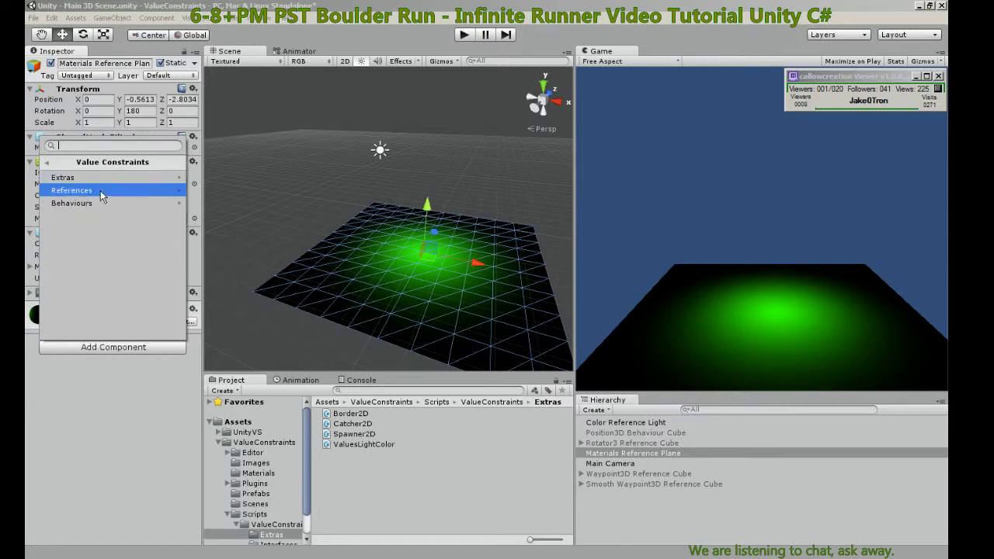
left_click(101, 194)
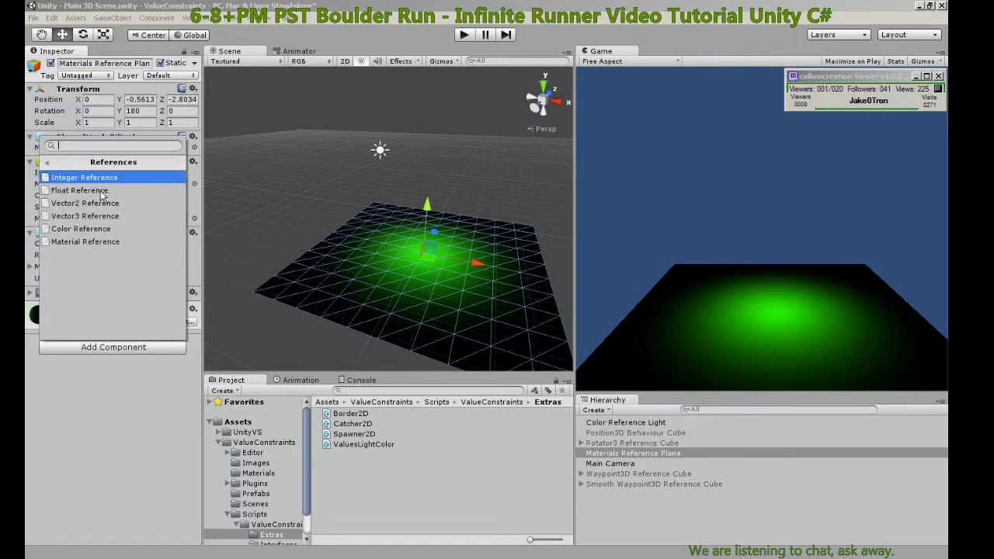
left_click(92, 242)
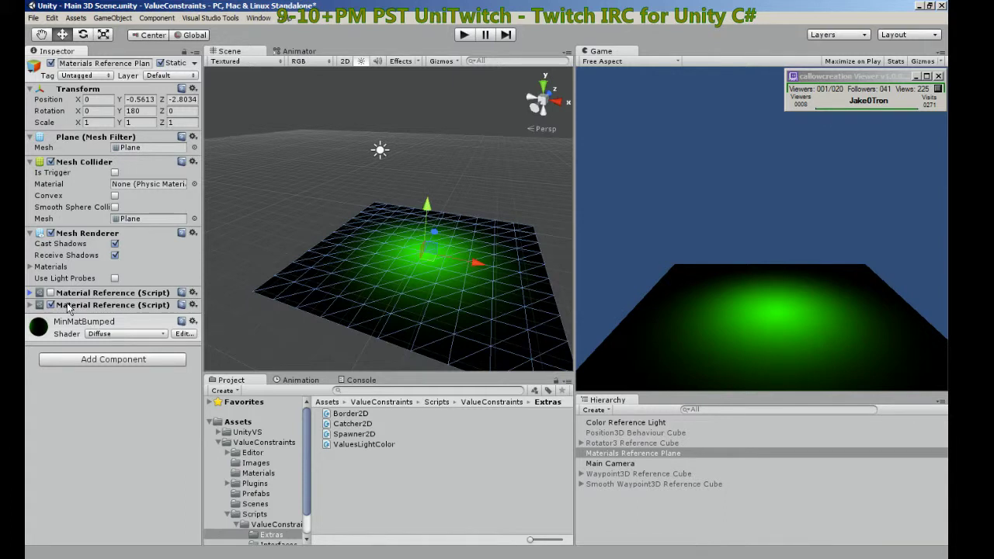
left_click(39, 308)
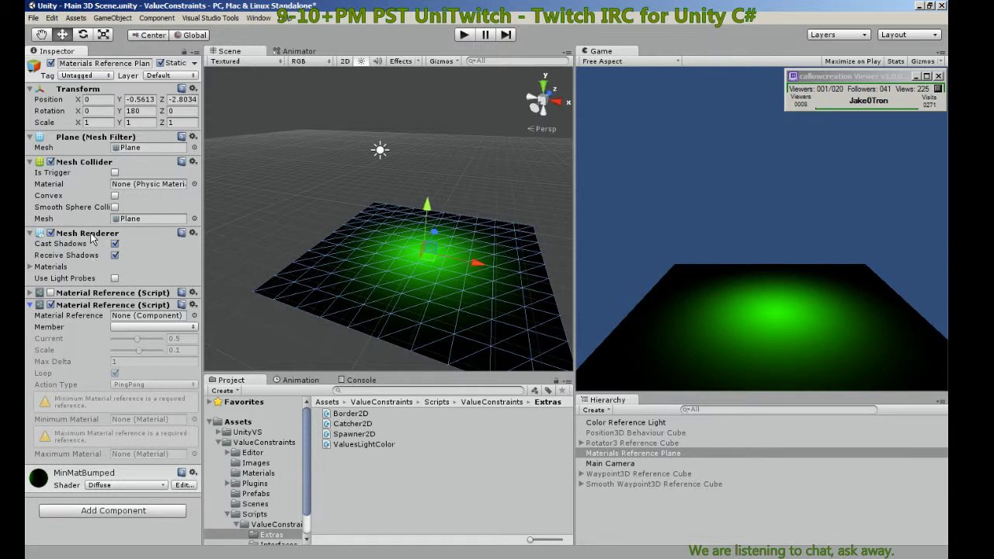
Drag the plane's Mesh Renderer into the second Material Reference field and bring up its Member list.
left_click_drag(91, 234, 125, 318)
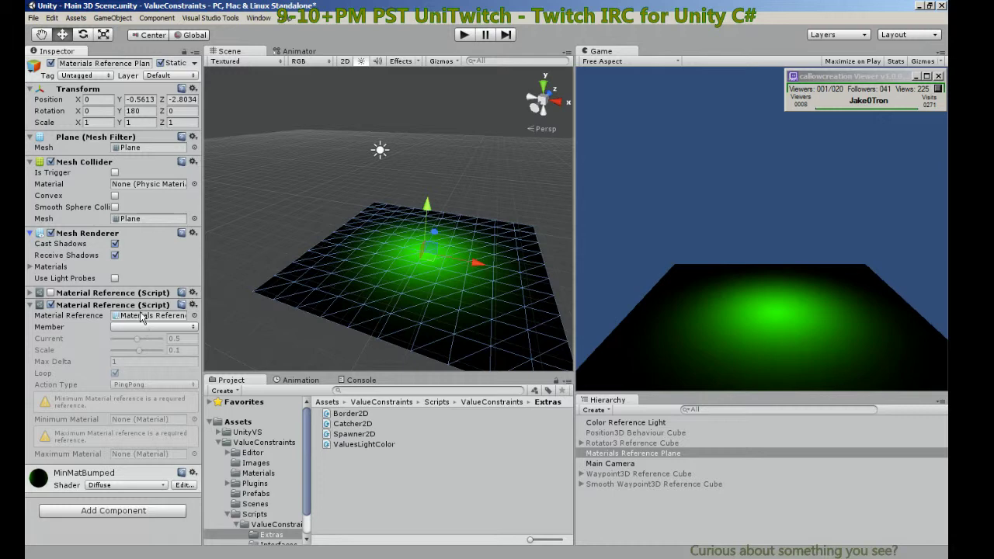
key("ctrl+z")
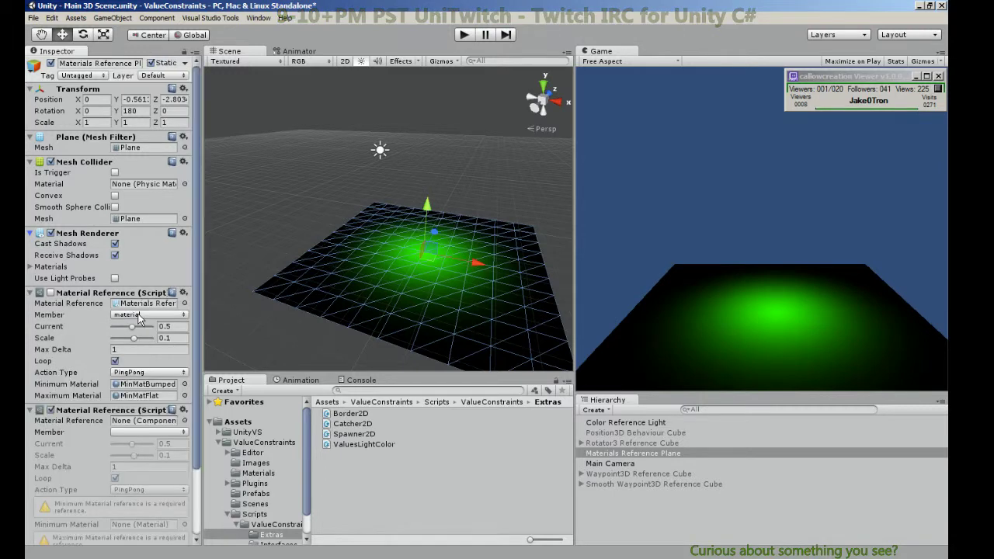
scroll(131, 436, "down", 2)
scroll(131, 436, "down", 2)
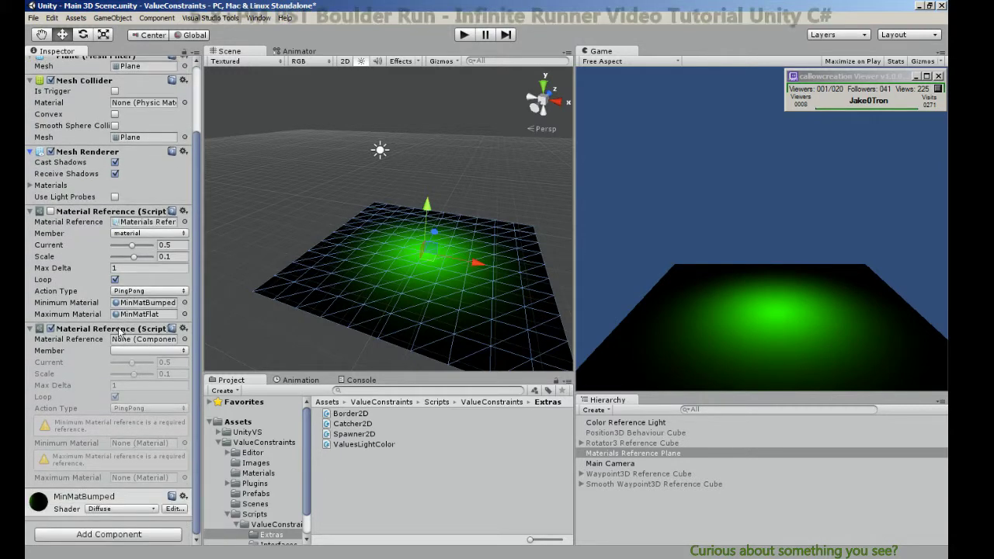
left_click(72, 212)
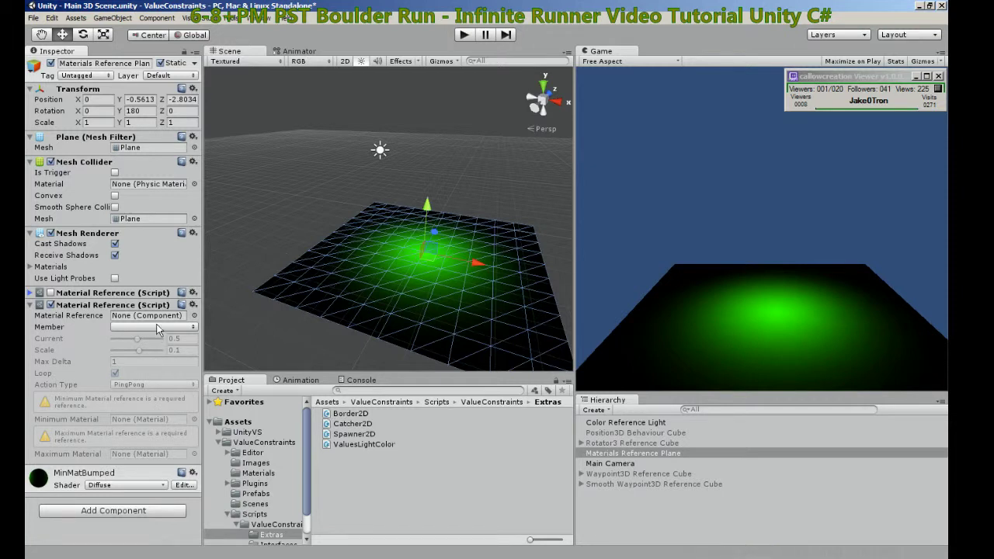
left_click(193, 327)
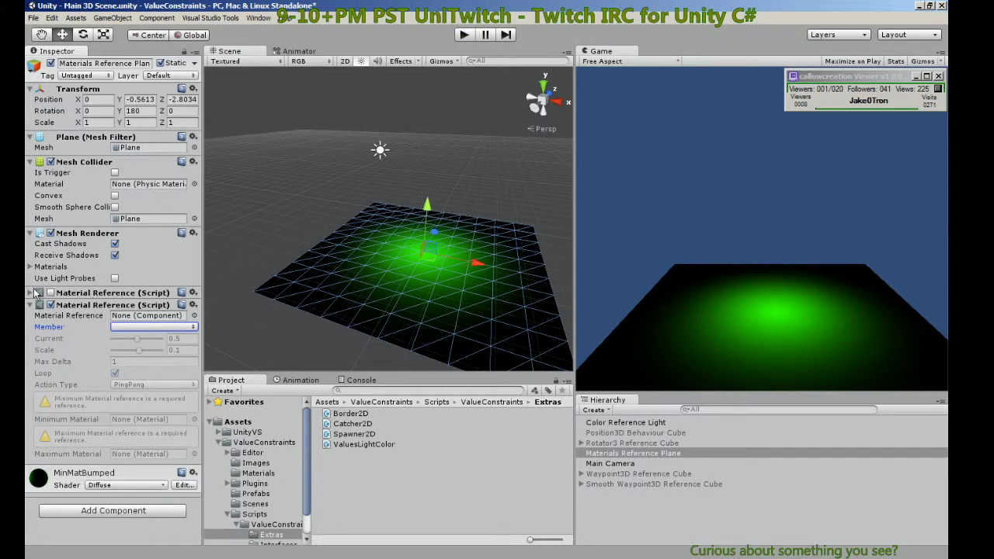
left_click(29, 268)
left_click(53, 265)
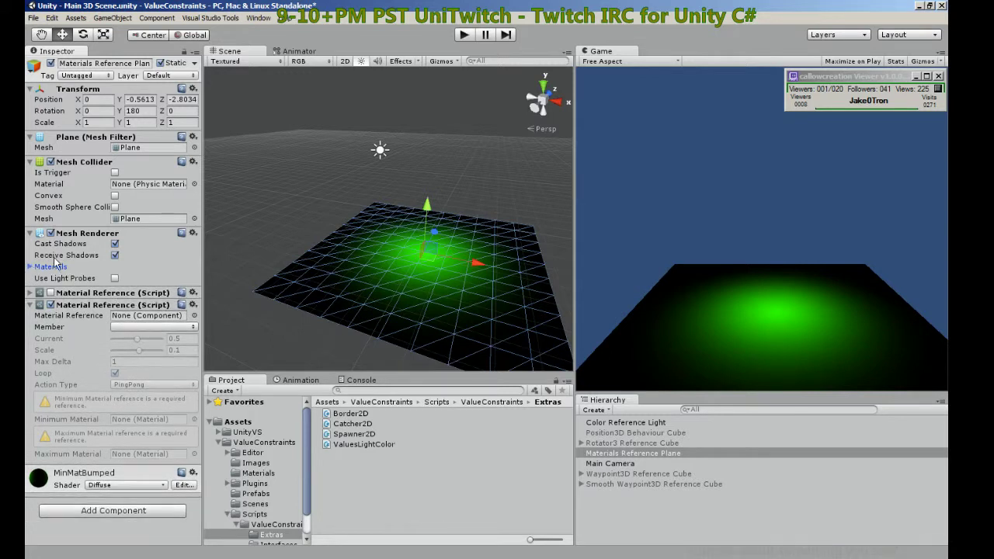
left_click(147, 315)
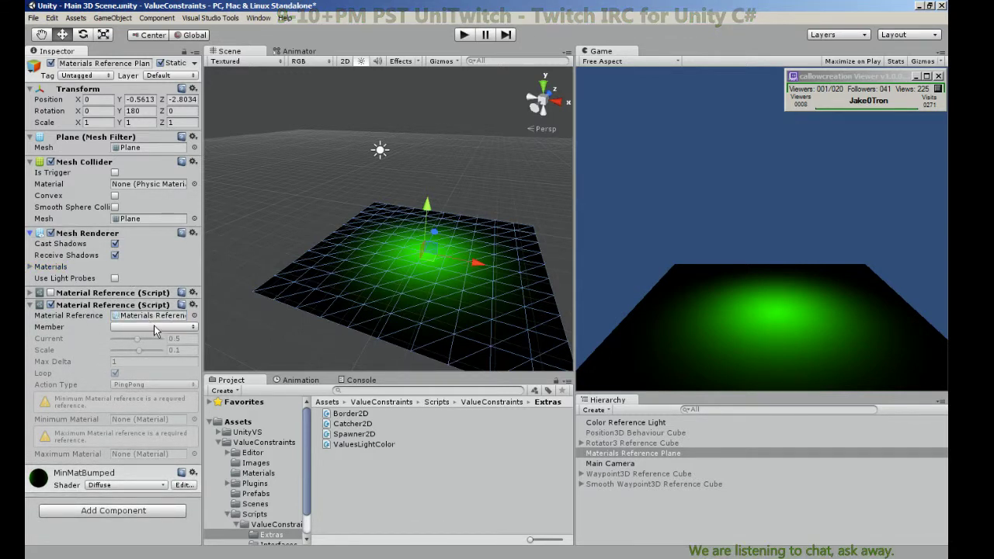
left_click(190, 326)
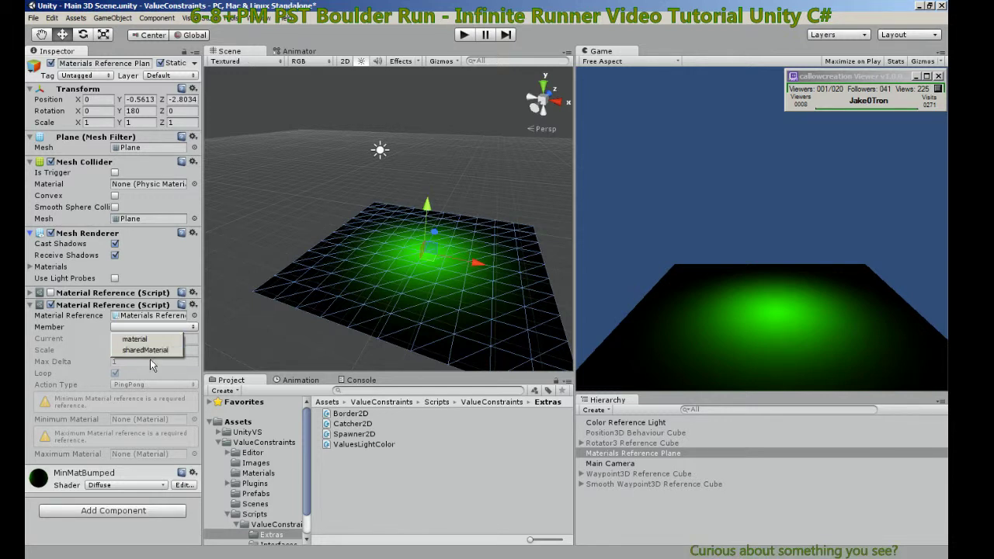
Drive the material member with Minimum Material MinMatFlat and Maximum Material MinMatBumped.
left_click(140, 339)
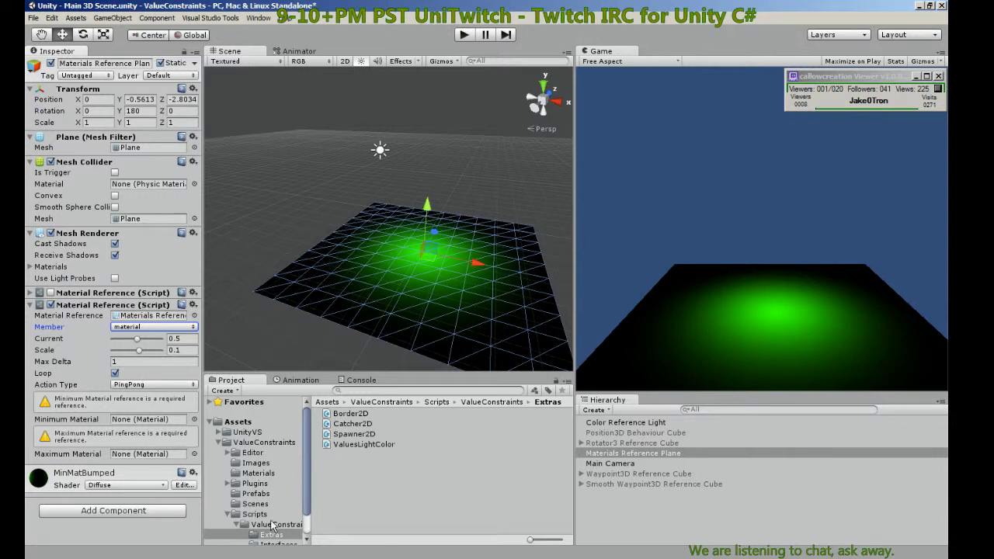
left_click(256, 473)
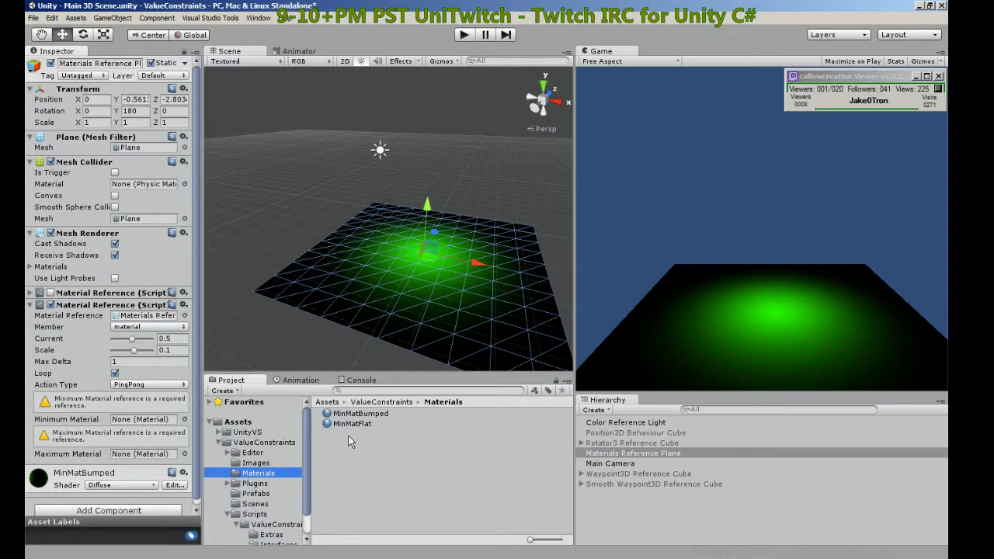
left_click_drag(357, 414, 137, 421)
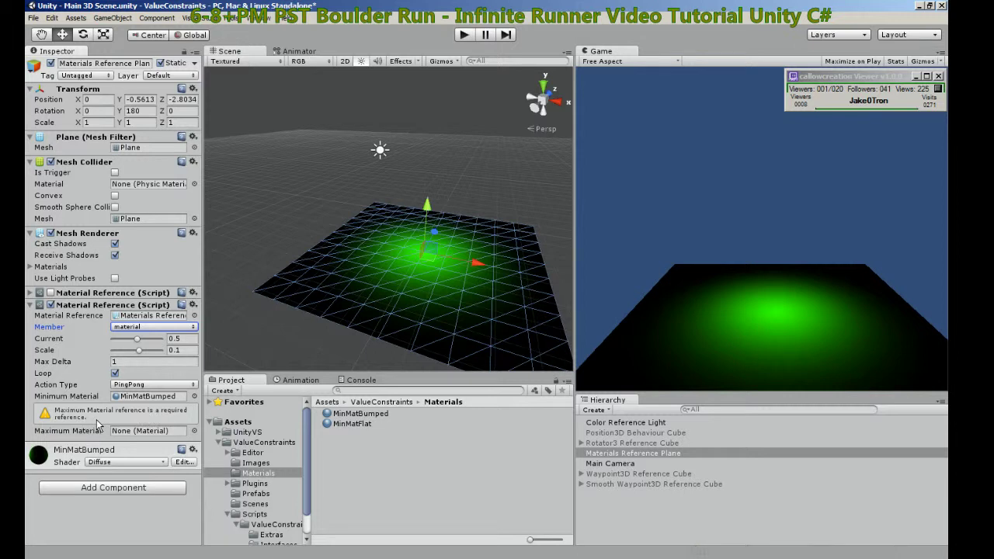
left_click_drag(354, 414, 122, 435)
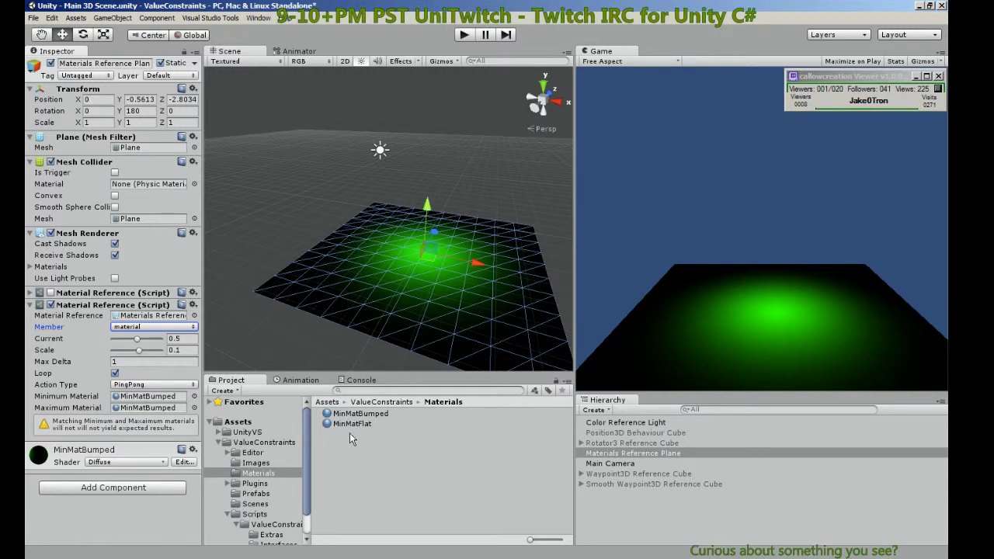
left_click_drag(351, 431, 152, 400)
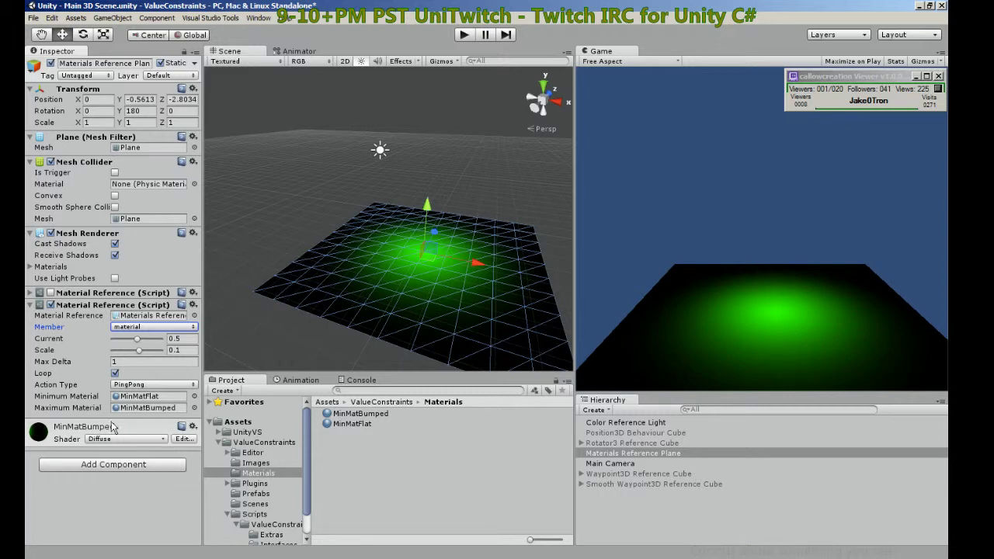
left_click_drag(345, 422, 140, 412)
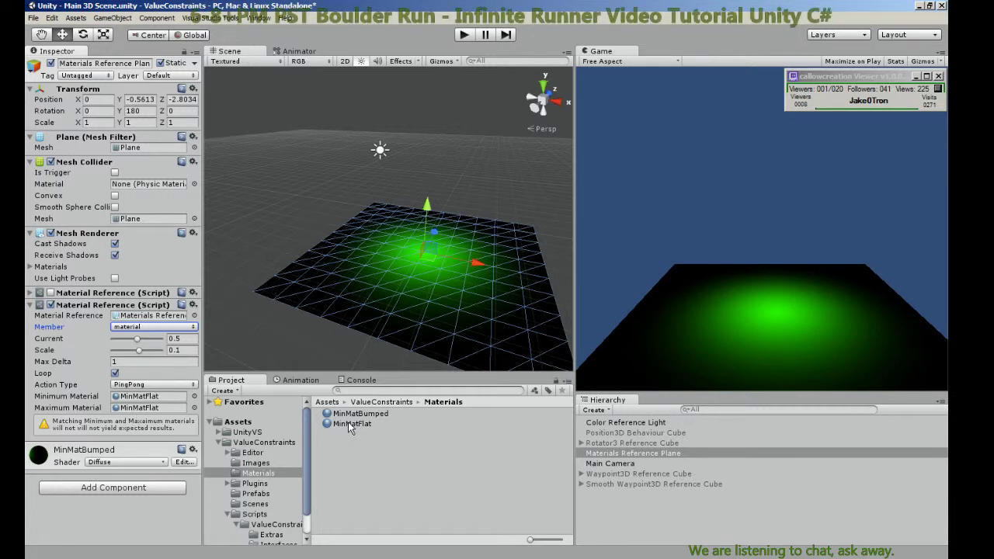
left_click_drag(353, 414, 130, 406)
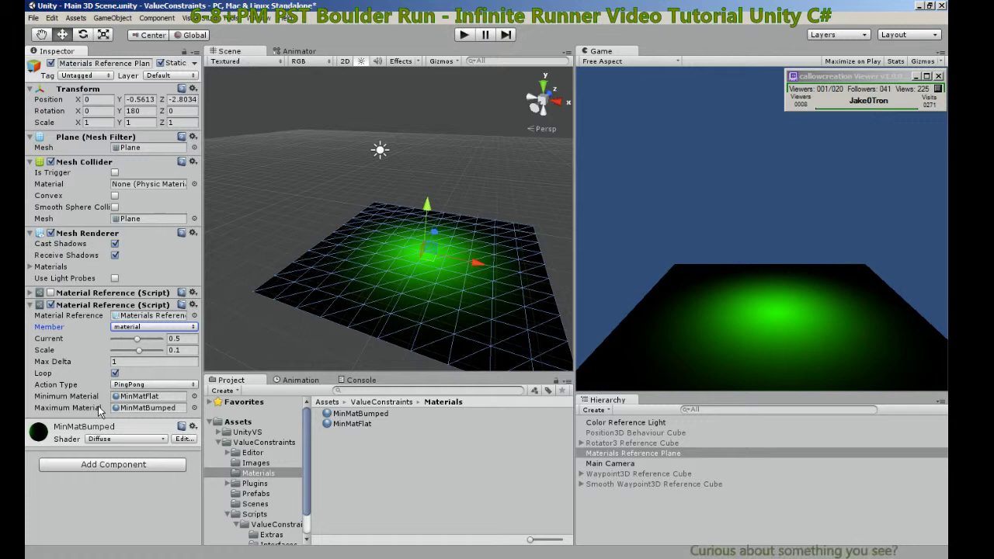
Select the Color Reference Light and try a new Minimum Color, then return it to cyan.
left_click(621, 423)
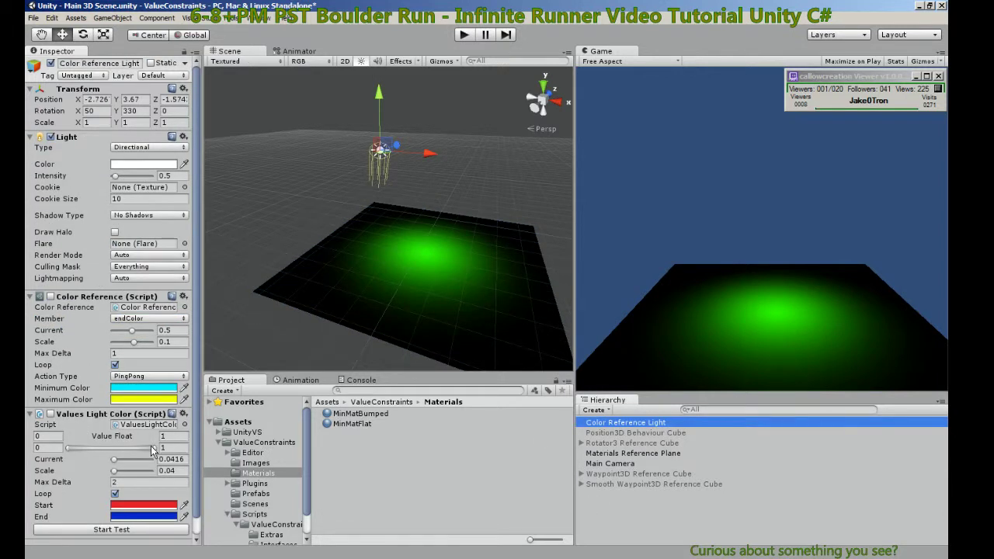
scroll(145, 437, "down", 1)
left_click(144, 370)
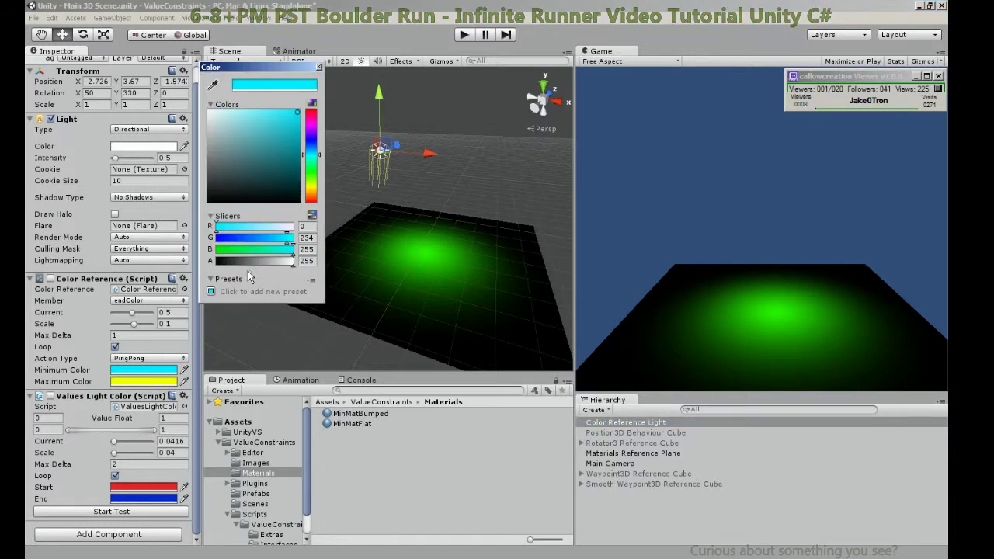
left_click_drag(248, 155, 172, 74)
left_click_drag(222, 111, 296, 113)
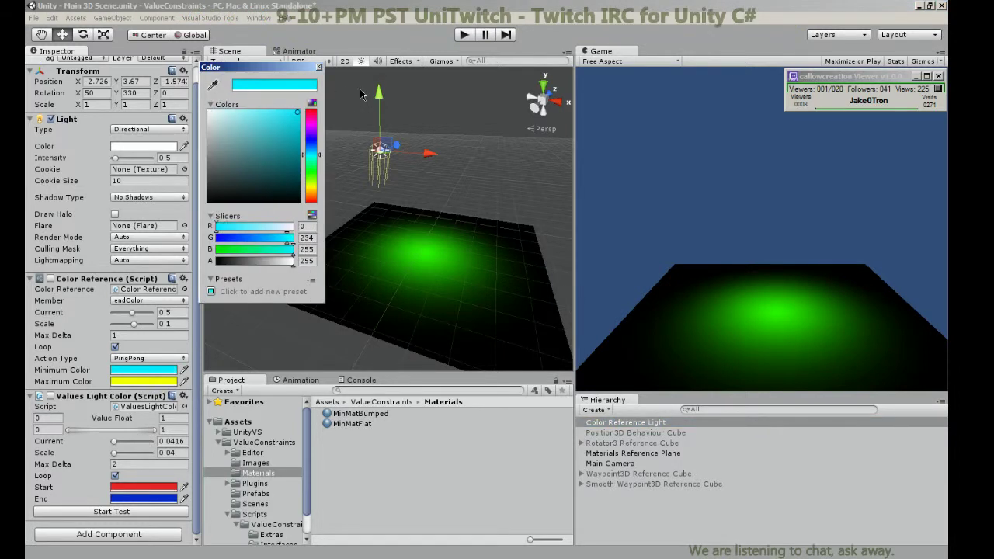
Experiment with the Maximum and Minimum Color pickers, then close the Color window.
left_click(141, 382)
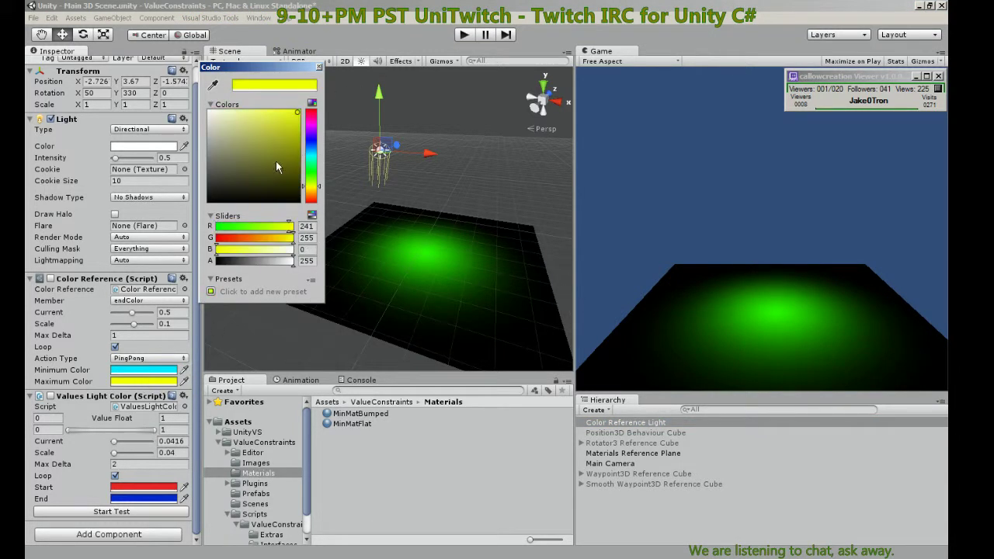
left_click(312, 156)
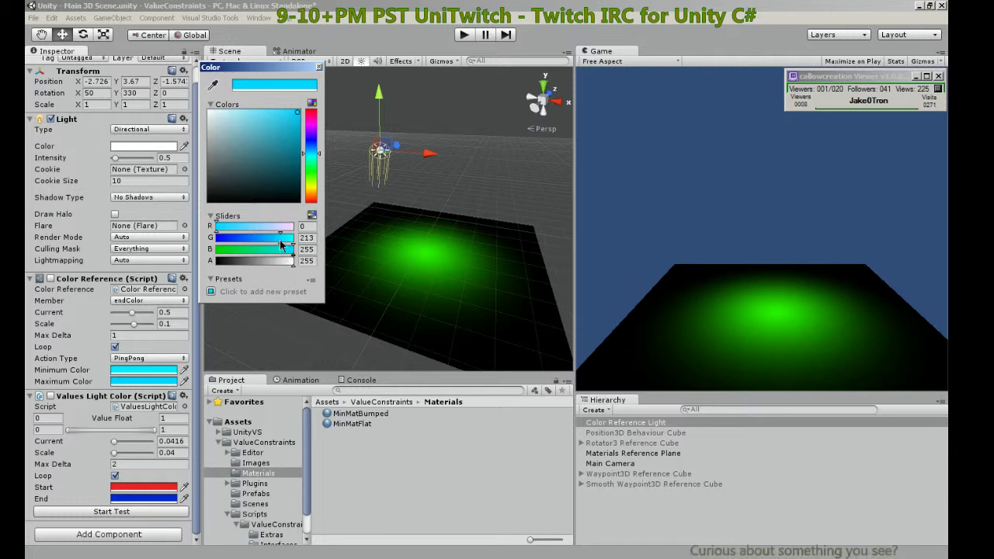
left_click_drag(281, 238, 395, 237)
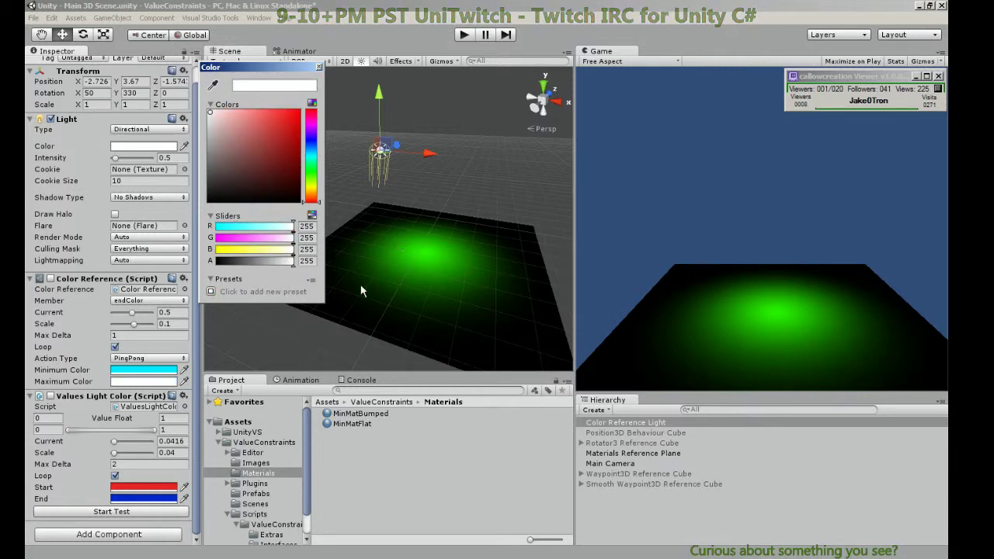
left_click(153, 372)
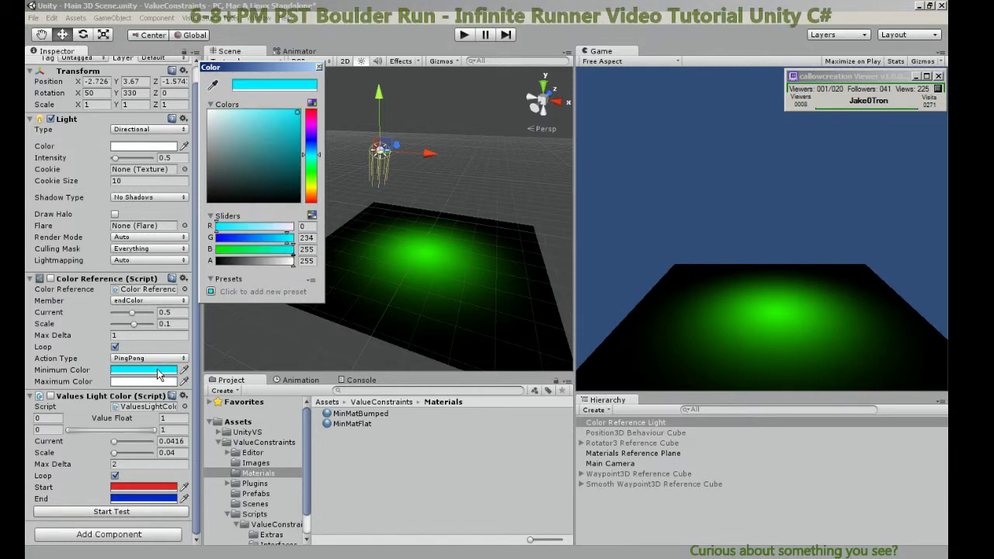
left_click_drag(261, 176, 304, 147)
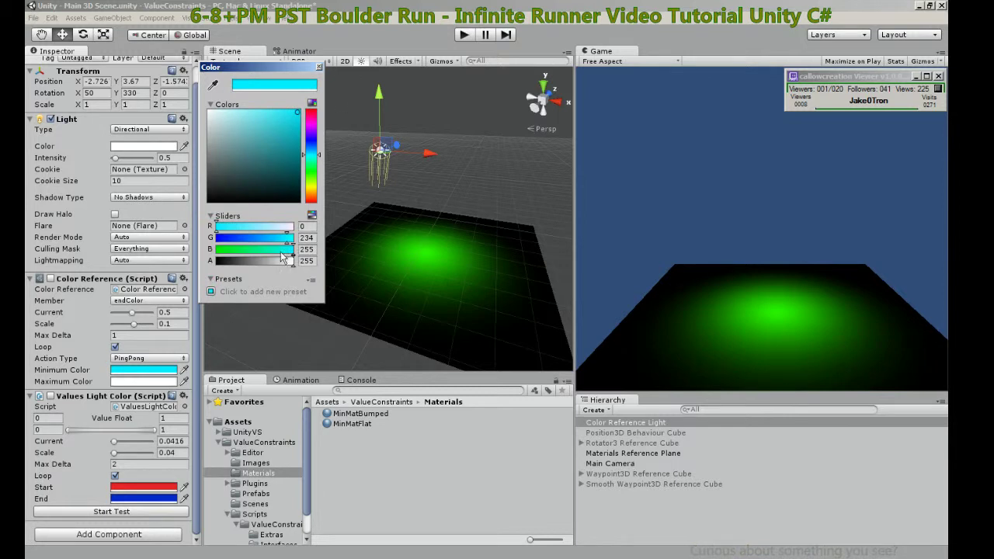
mouse_move(318, 231)
left_mouse_down()
mouse_move(261, 231)
mouse_move(315, 237)
left_mouse_up()
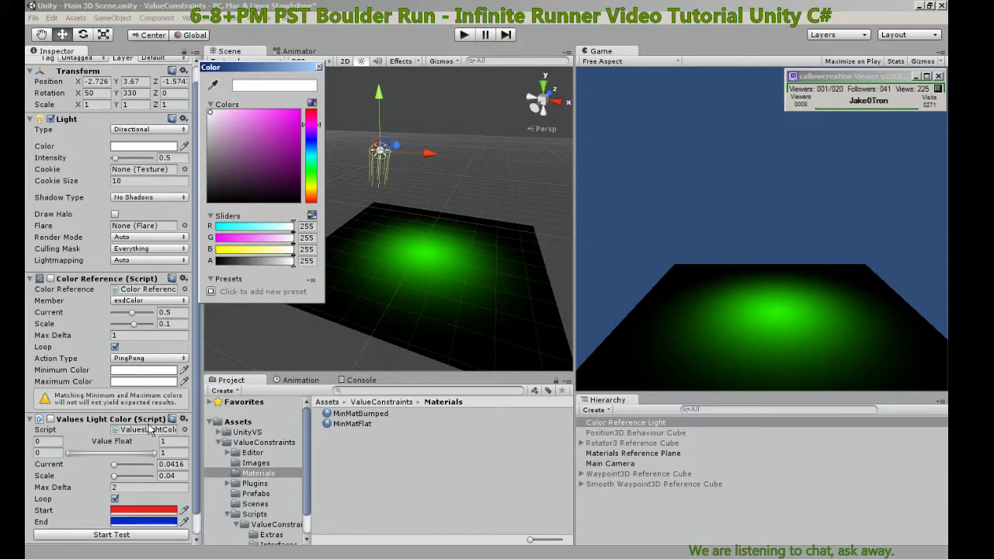
left_click(318, 68)
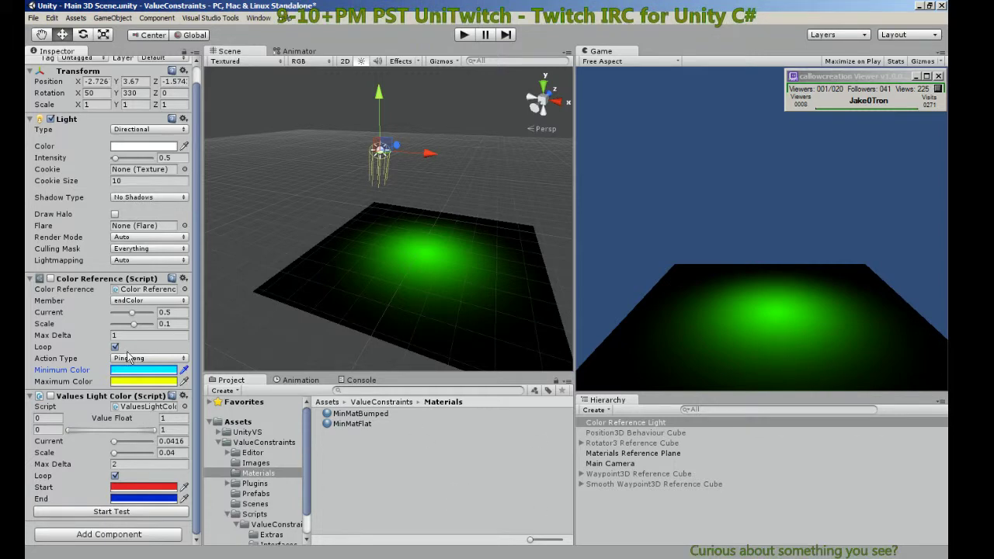
Select the Materials Reference Plane and switch its second Material Reference from PingPong to Wrap.
left_click(621, 453)
left_click(117, 304)
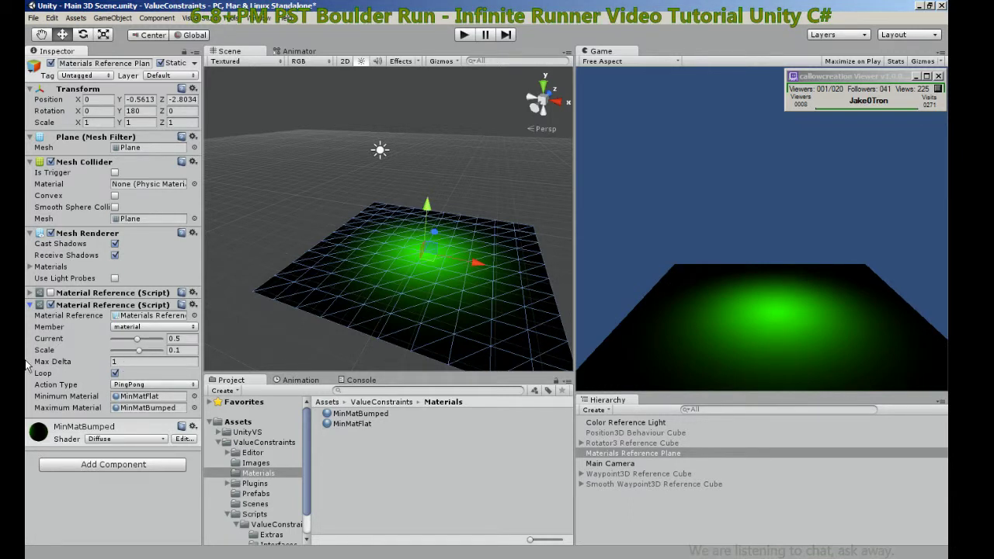
left_click(123, 384)
left_click(131, 409)
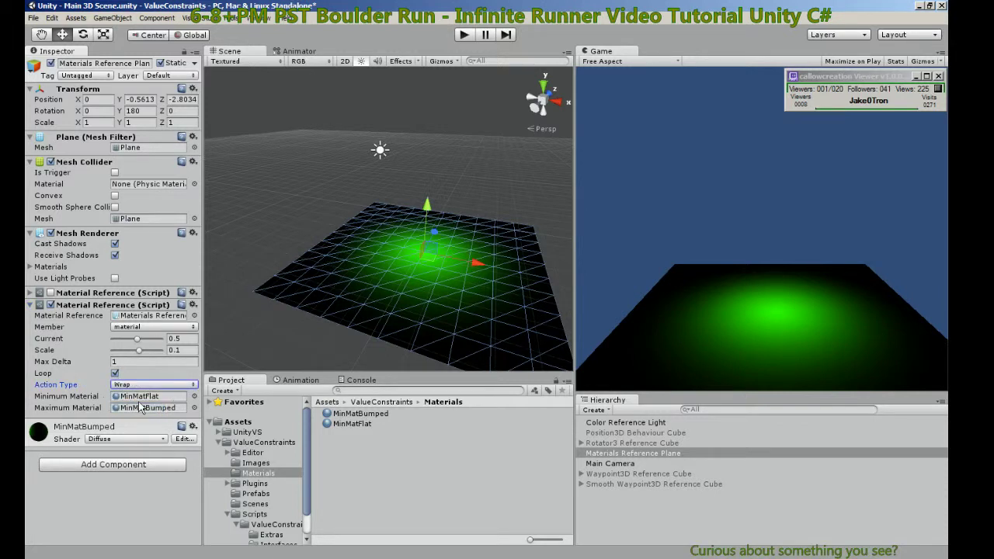
Set the component's Max Delta to 2 and its Scale to 0.26.
left_click(119, 361)
type("2")
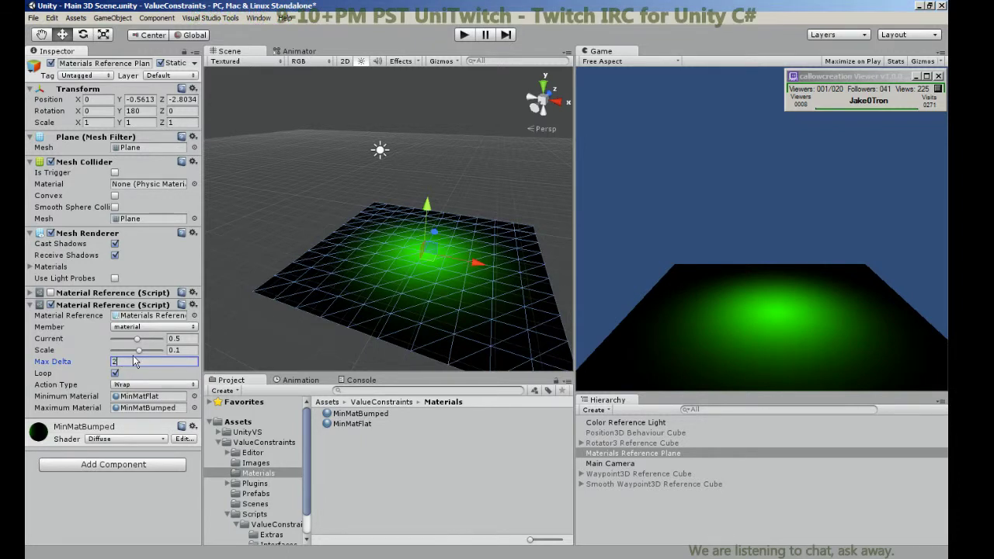
left_click_drag(140, 356, 149, 356)
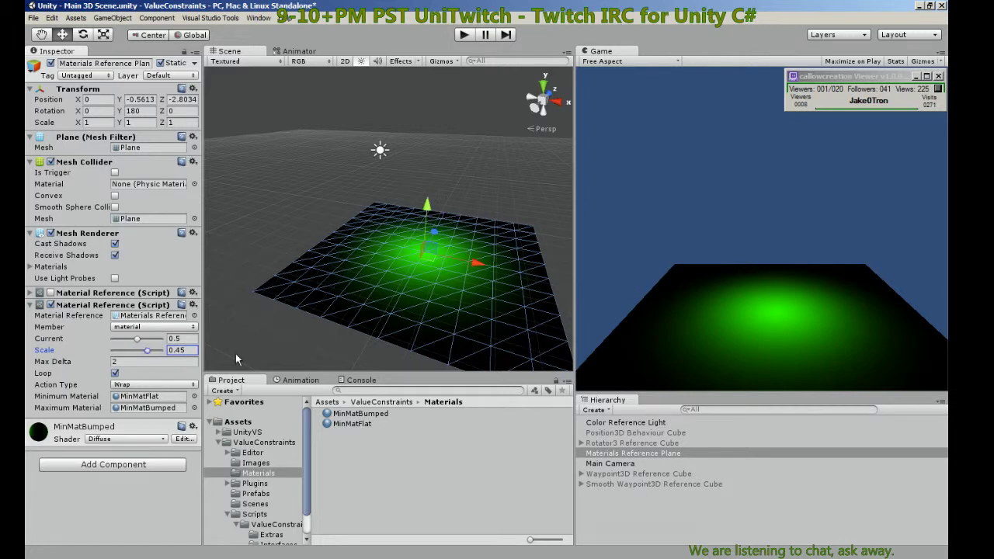
left_click_drag(144, 352, 142, 350)
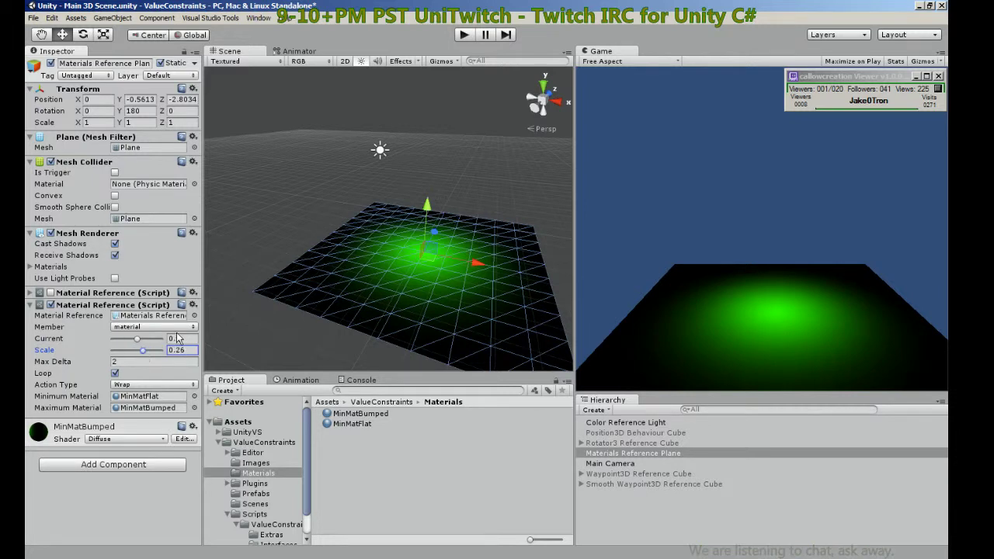
Enter play mode and lower the second component's Scale from 0.23 down to -0.17.
left_click(461, 35)
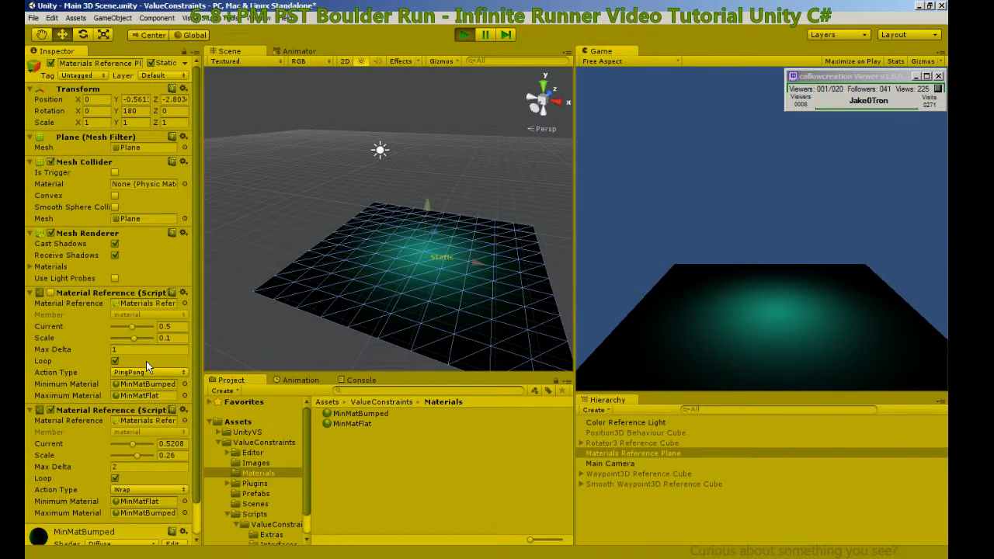
scroll(127, 405, "down", 5)
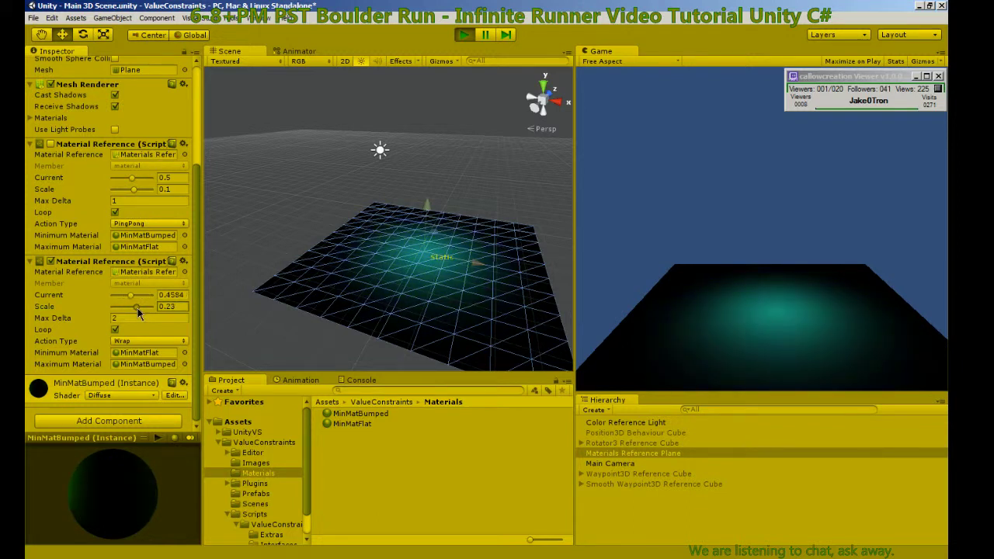
left_click_drag(139, 311, 135, 311)
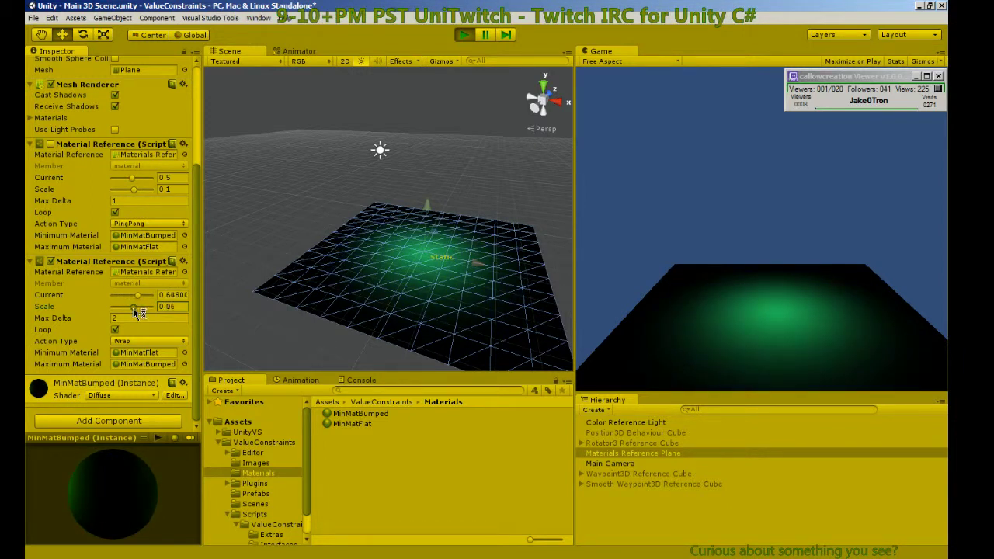
left_click_drag(133, 307, 131, 307)
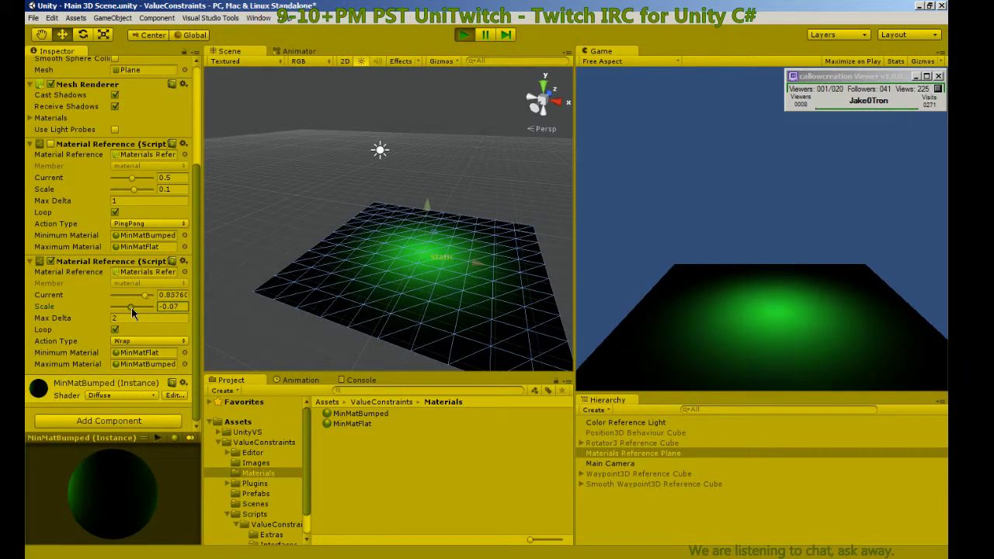
left_click_drag(132, 307, 130, 307)
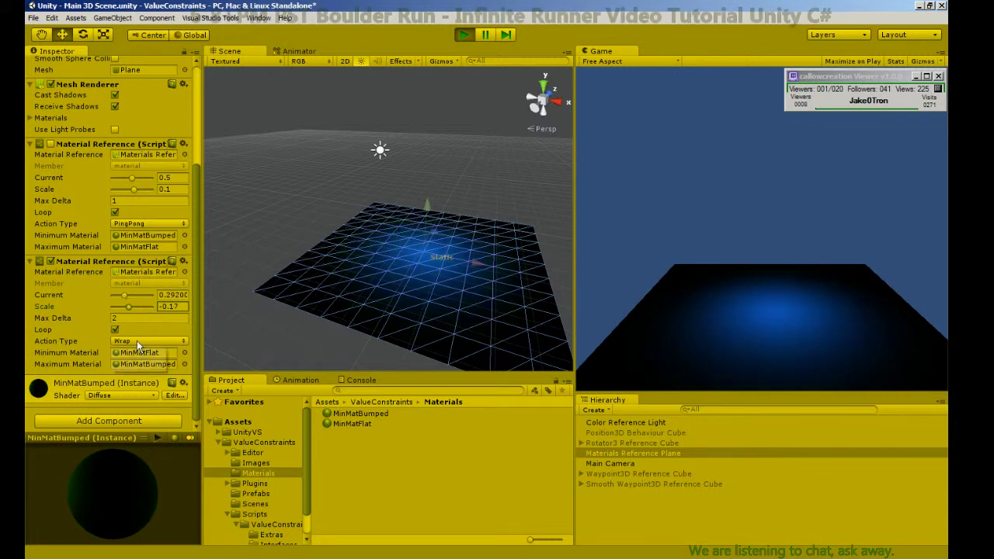
Switch Action Type to PingPong, exit play mode, and collapse both Material Reference components.
left_click(137, 343)
left_click(136, 353)
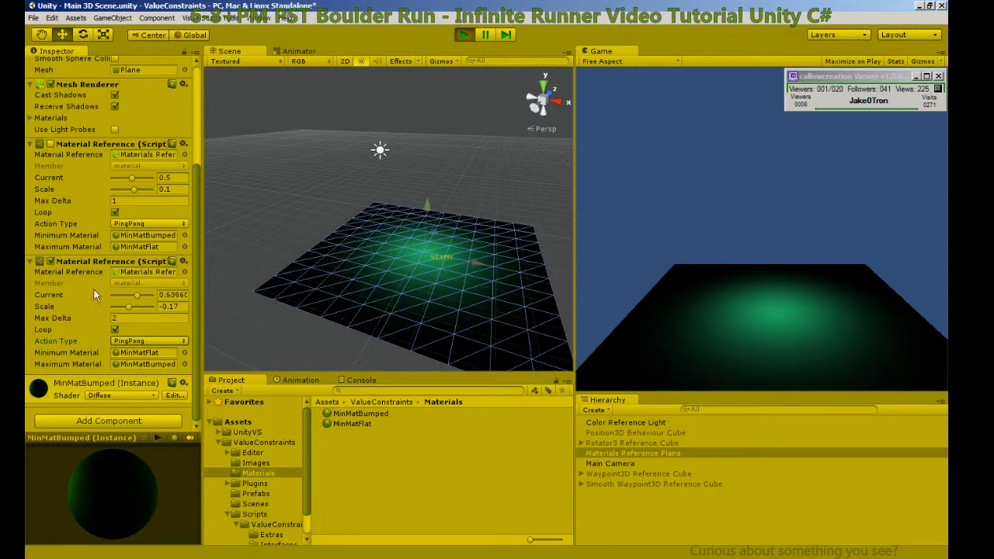
left_click(465, 35)
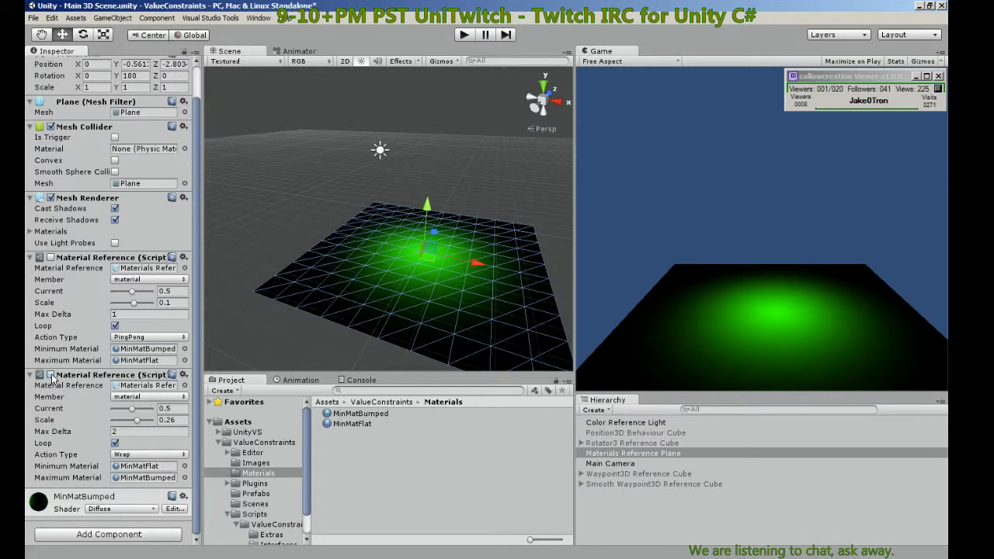
left_click(31, 375)
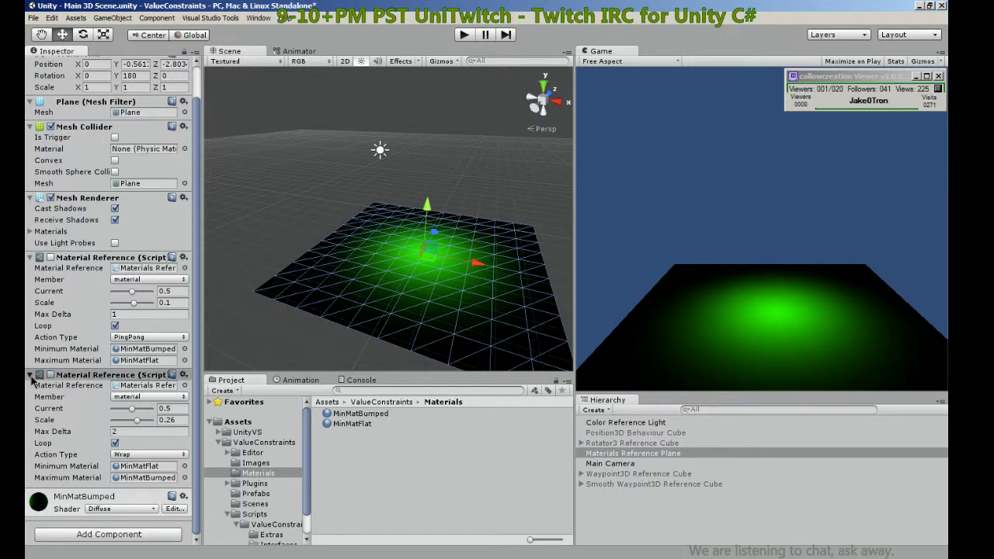
left_click(30, 294)
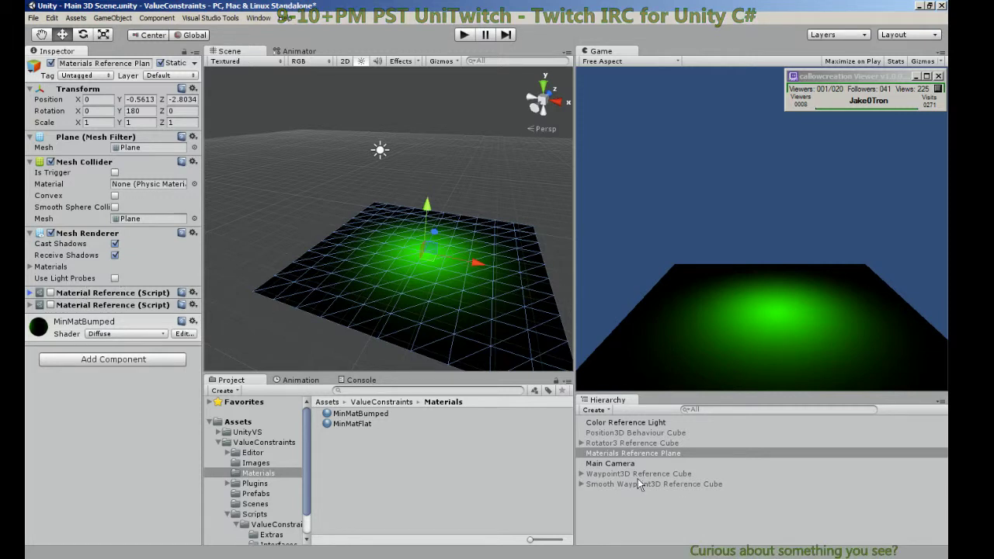
Select and activate the Position3D Behaviour Cube, viewing it from above the plane.
double_click(610, 433)
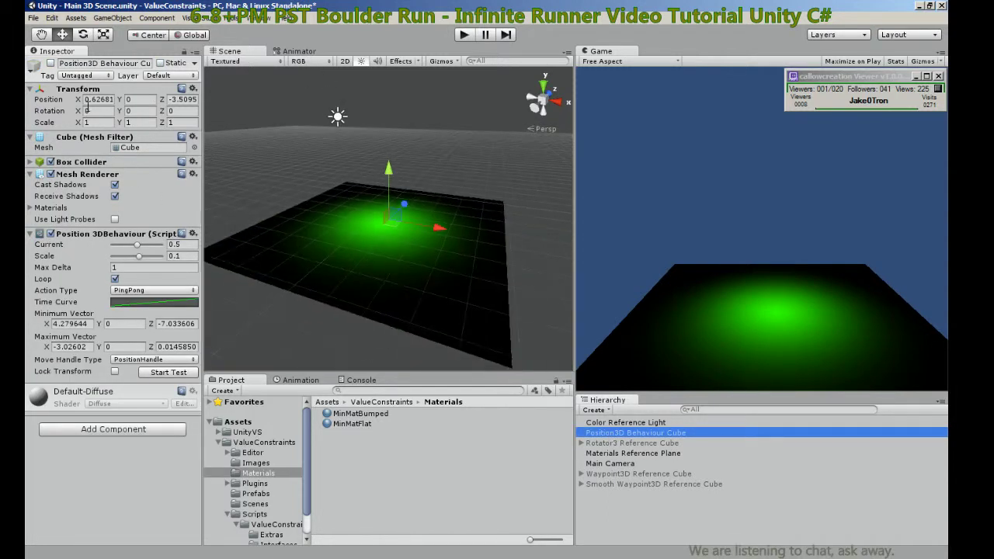
left_click(50, 63)
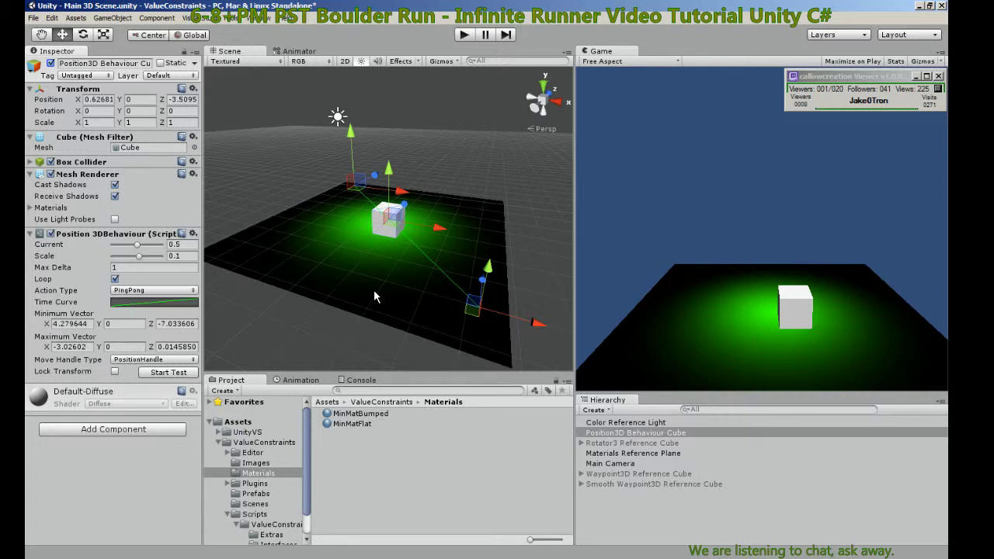
mouse_move(367, 299)
middle_mouse_down()
mouse_move(326, 312)
mouse_move(376, 305)
middle_mouse_up()
left_click_drag(375, 305, 484, 260, "alt")
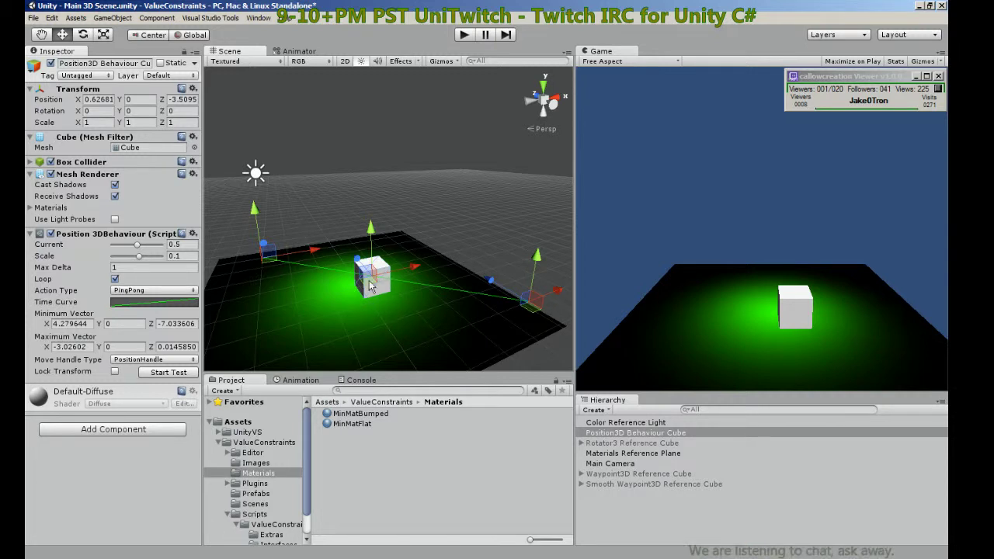
Drag the cube and its target points down-left and along the X axis across the plane.
left_click_drag(371, 286, 221, 274)
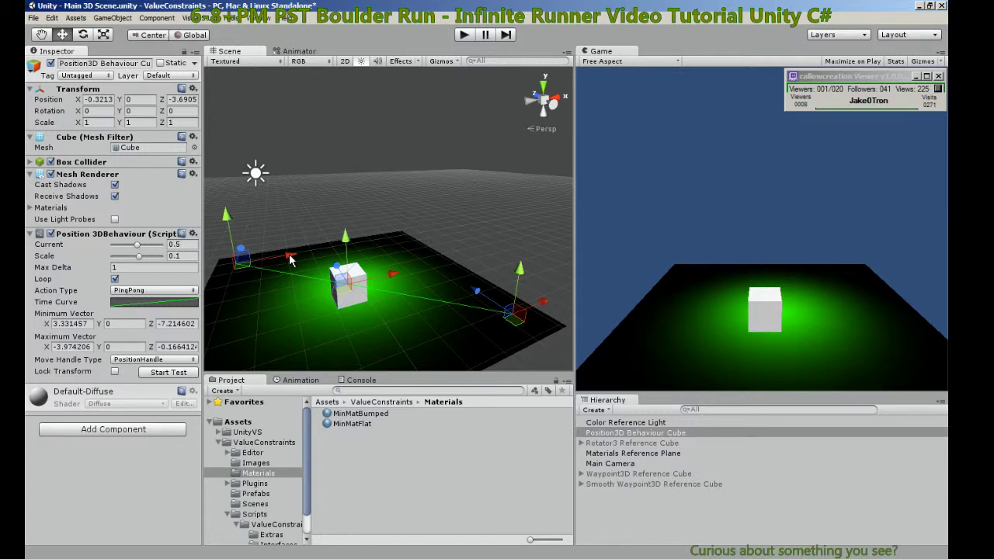
left_click_drag(289, 260, 436, 249)
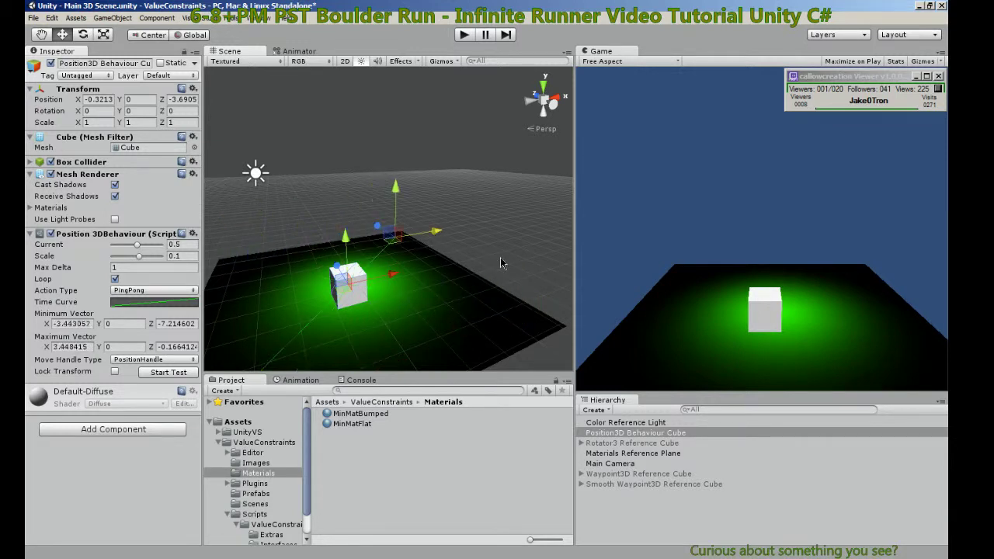
scroll(399, 339, "down", 3)
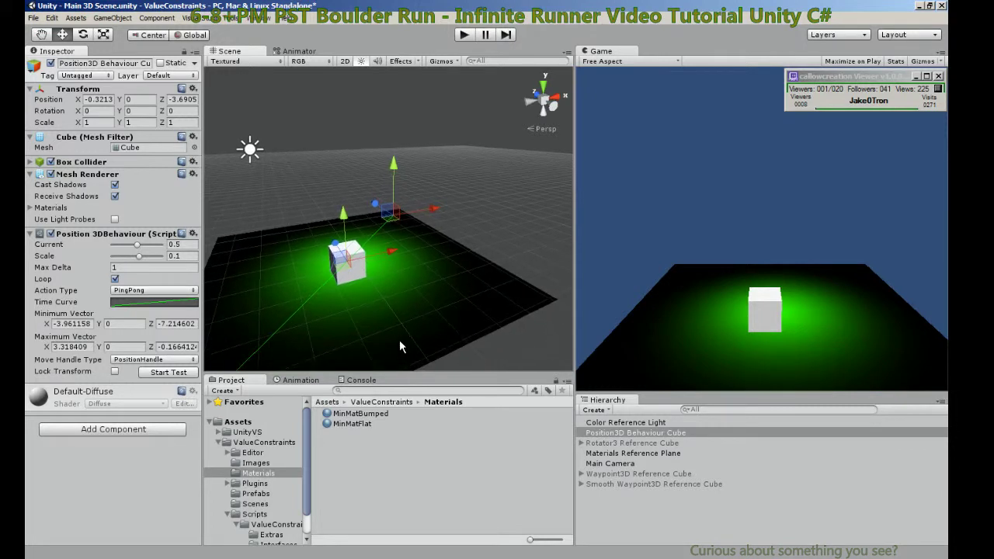
middle_click_drag(372, 327, 420, 321)
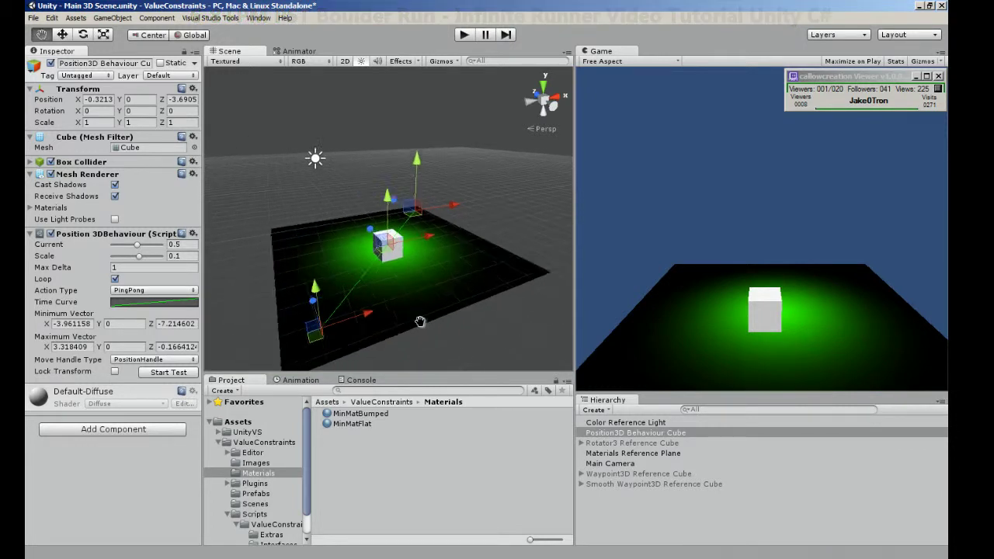
mouse_move(419, 321)
left_mouse_down("alt")
mouse_move(342, 278)
mouse_move(429, 333)
mouse_move(412, 308)
left_mouse_up("alt")
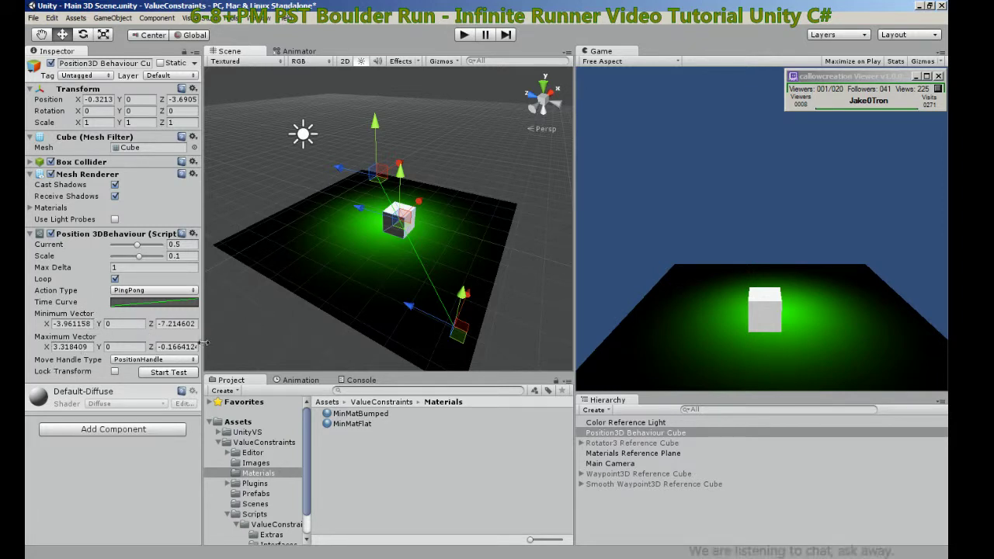
Lower the Minimum Vector Z, move the target points, and set Current to 0 to preview the start.
left_click_drag(152, 326, 154, 324)
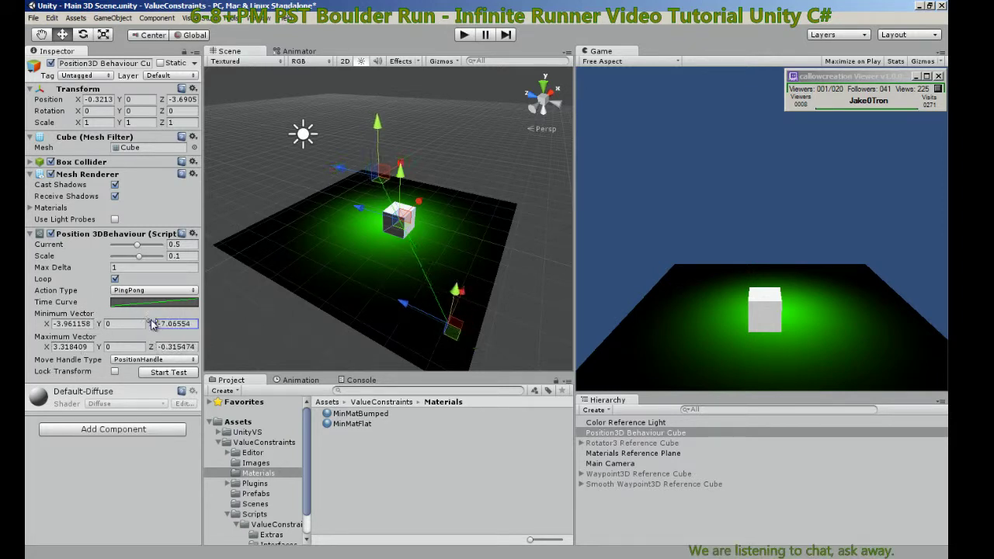
left_click_drag(458, 339, 452, 341)
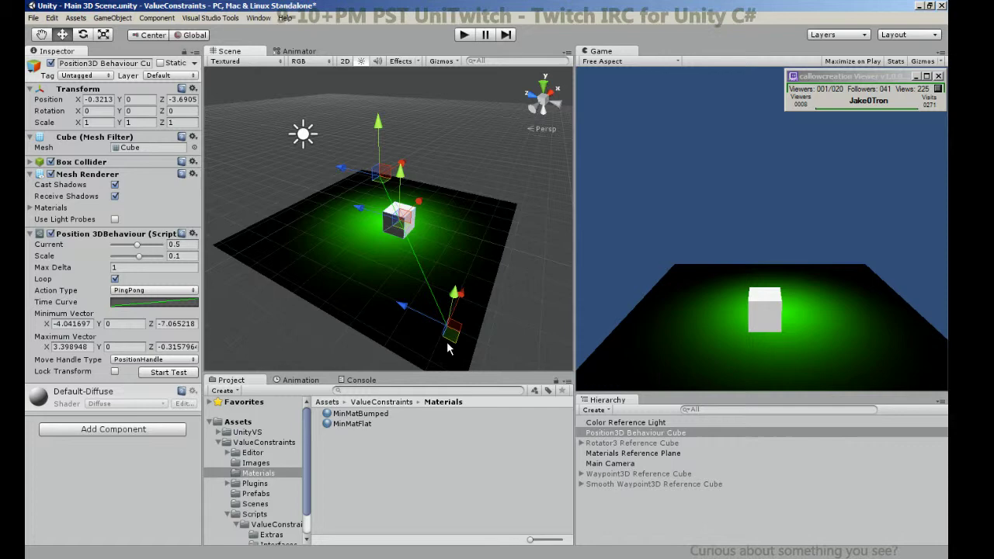
left_click_drag(453, 328, 504, 212)
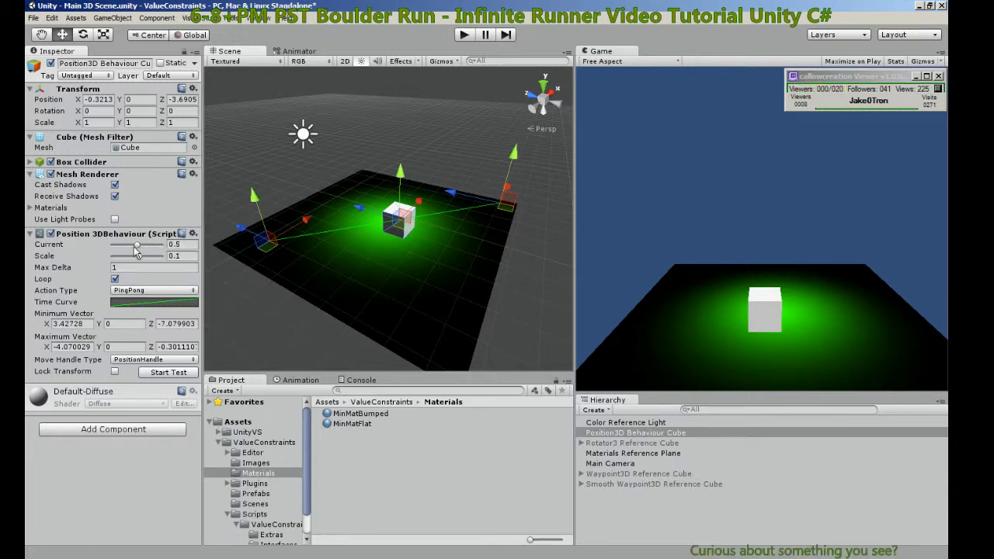
mouse_move(136, 247)
left_mouse_down()
mouse_move(111, 247)
mouse_move(167, 253)
mouse_move(128, 252)
mouse_move(141, 253)
left_mouse_up()
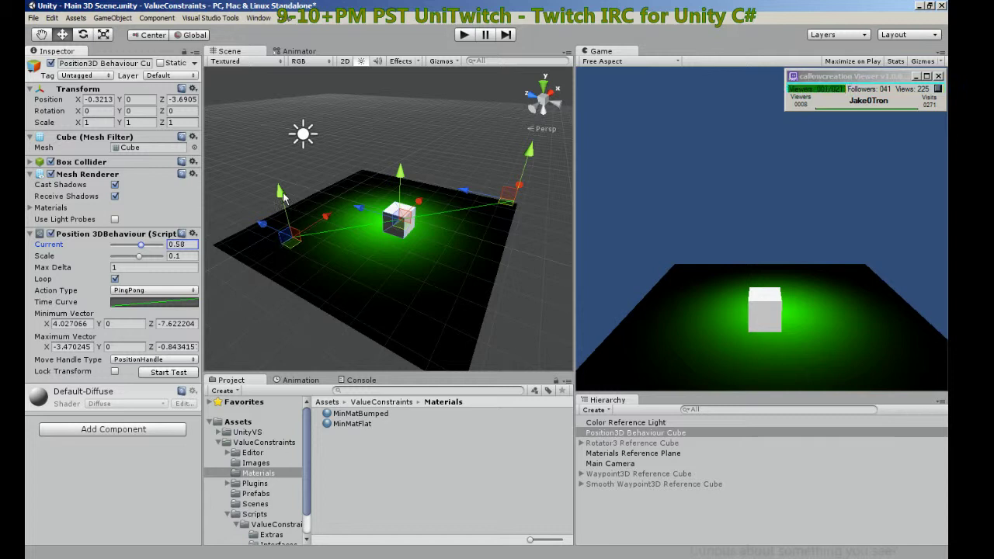
left_click_drag(284, 198, 245, 120)
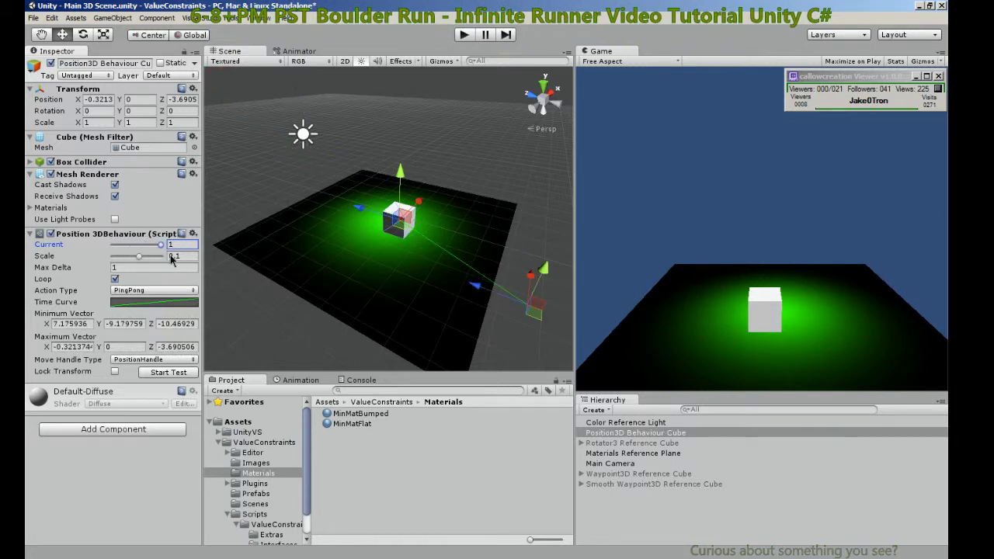
Set Scale to 0.34, lock the transform, raise the maximum point to Y 3.293135, and drive Current toward it.
type("0.1")
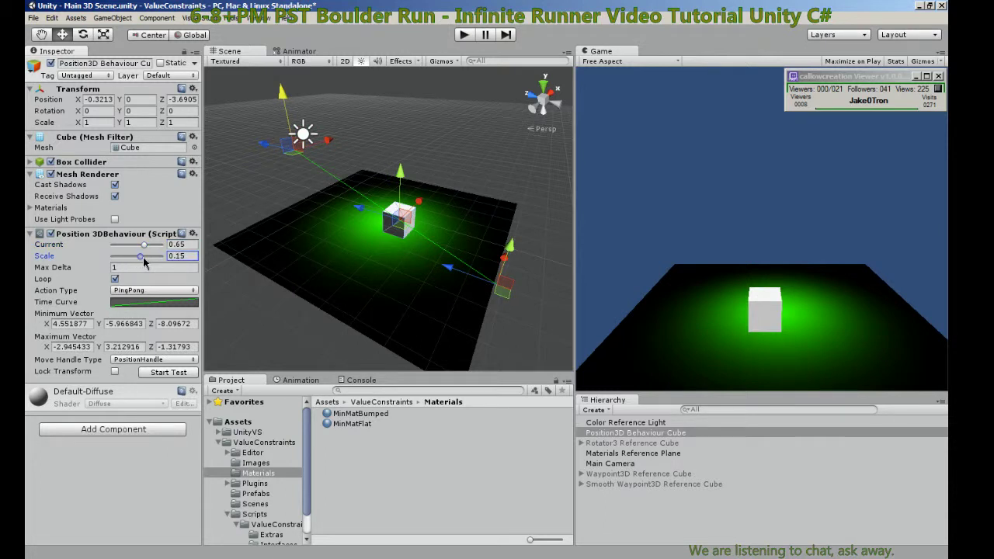
left_click_drag(144, 263, 147, 269)
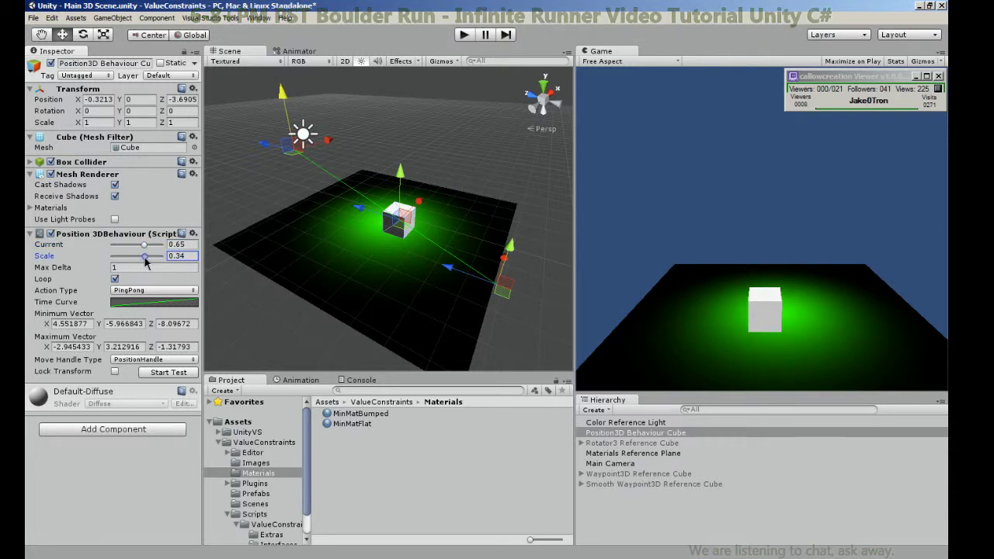
left_click(115, 371)
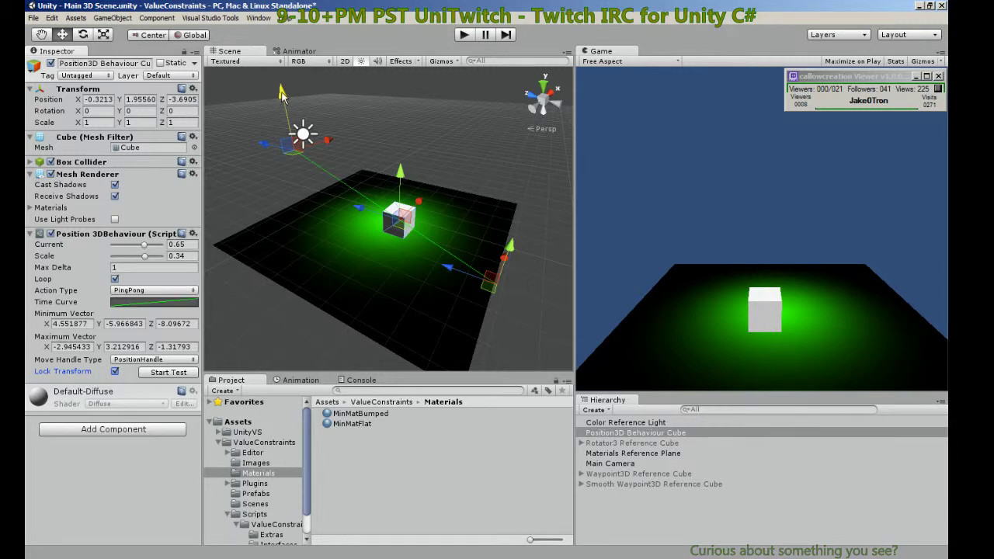
mouse_move(282, 94)
left_mouse_down()
mouse_move(279, 82)
mouse_move(281, 92)
left_mouse_up()
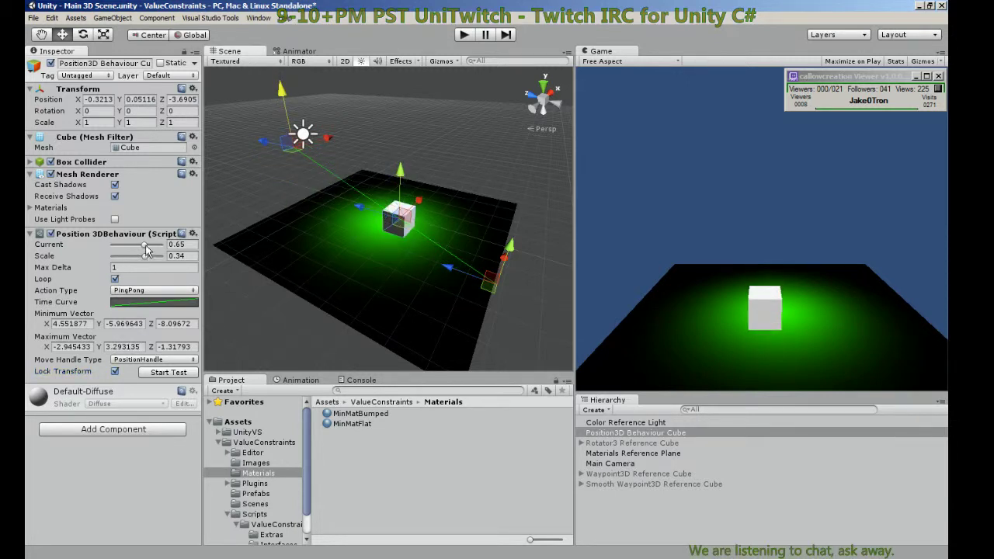
left_click_drag(154, 245, 165, 254)
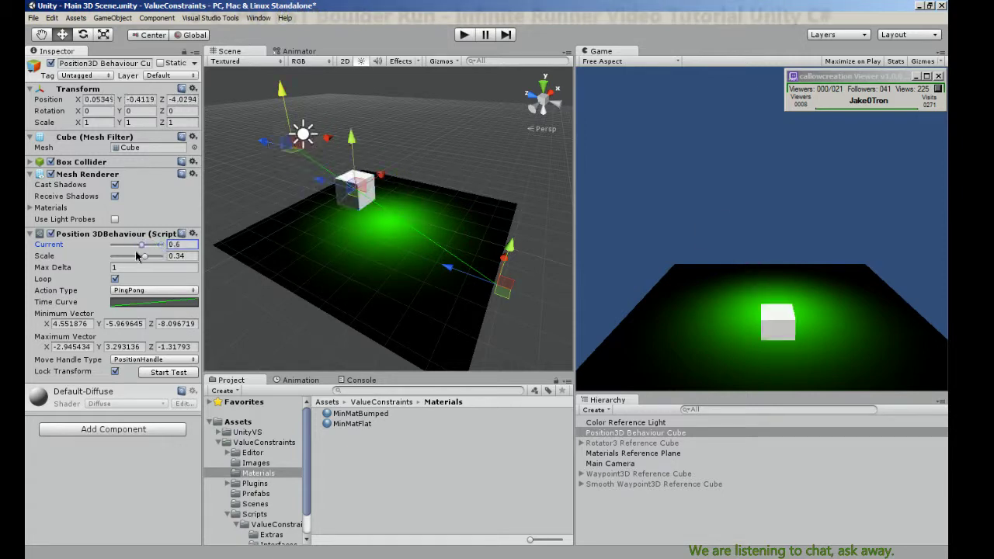
left_click_drag(295, 302, 345, 229, "alt")
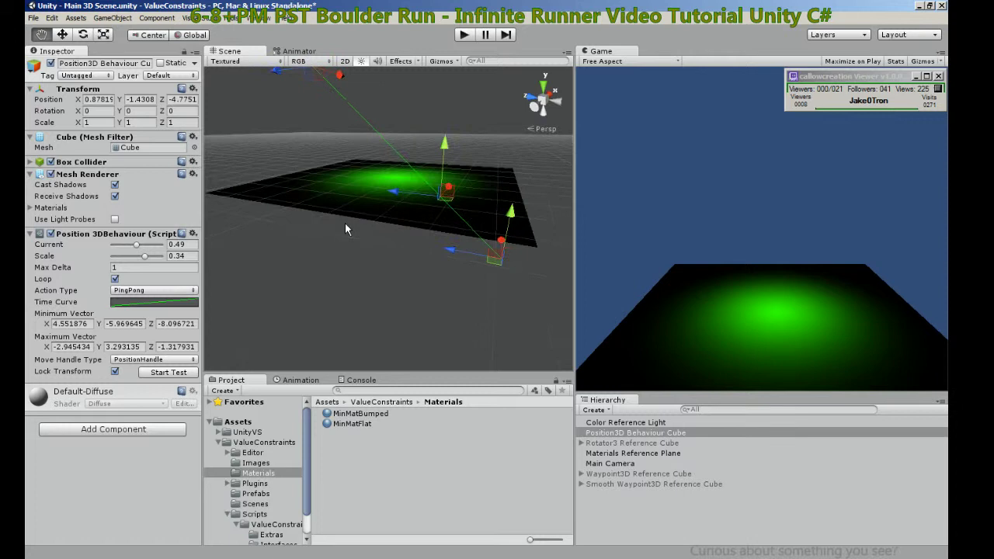
Start the movement test and set the movement Scale to 0.64.
left_click(160, 374)
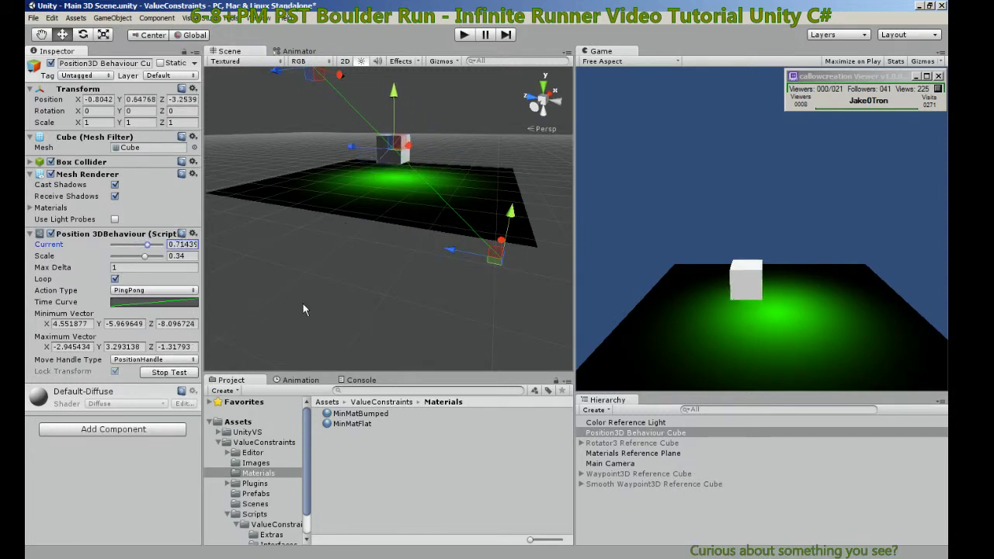
middle_click_drag(328, 248, 356, 292)
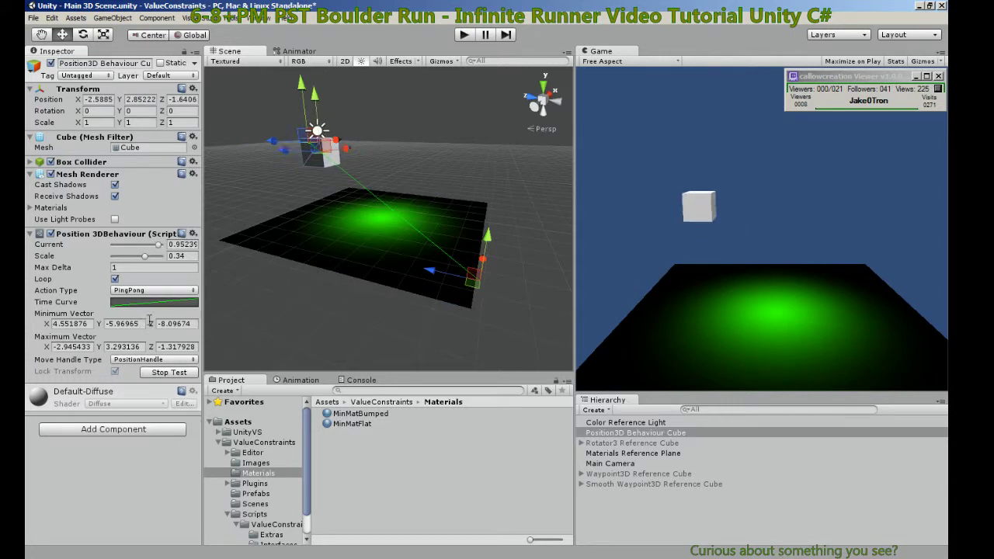
left_click_drag(144, 256, 159, 258)
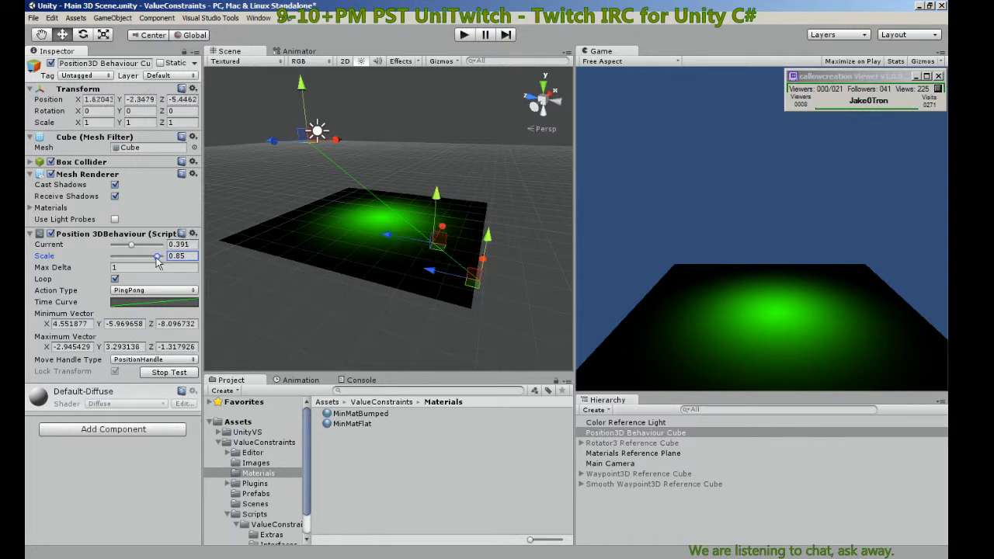
mouse_move(140, 262)
left_mouse_down()
mouse_move(127, 264)
mouse_move(153, 256)
left_mouse_up()
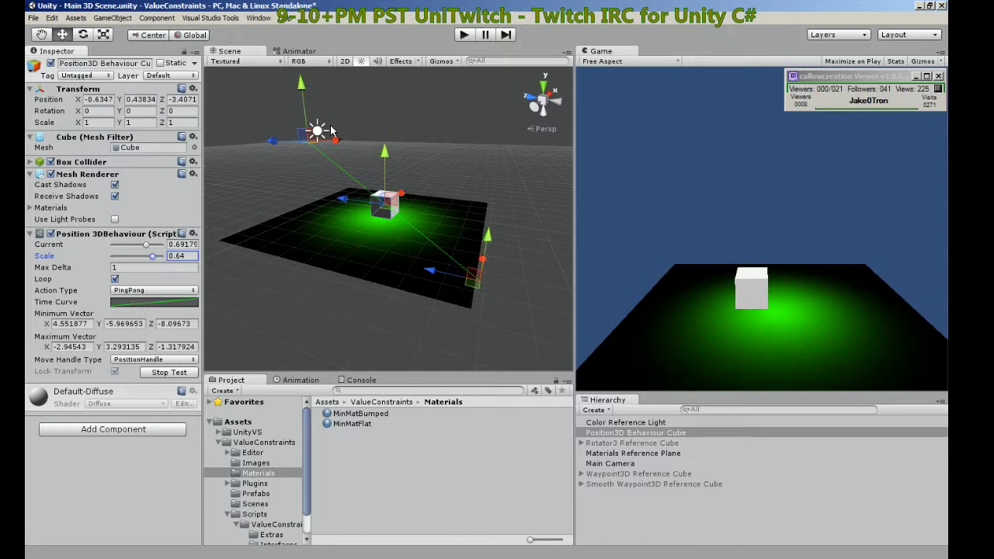
Reposition the maximum and minimum points above the plane, reselecting the moving cube.
left_click_drag(336, 142, 294, 183)
left_click_drag(479, 249, 476, 154)
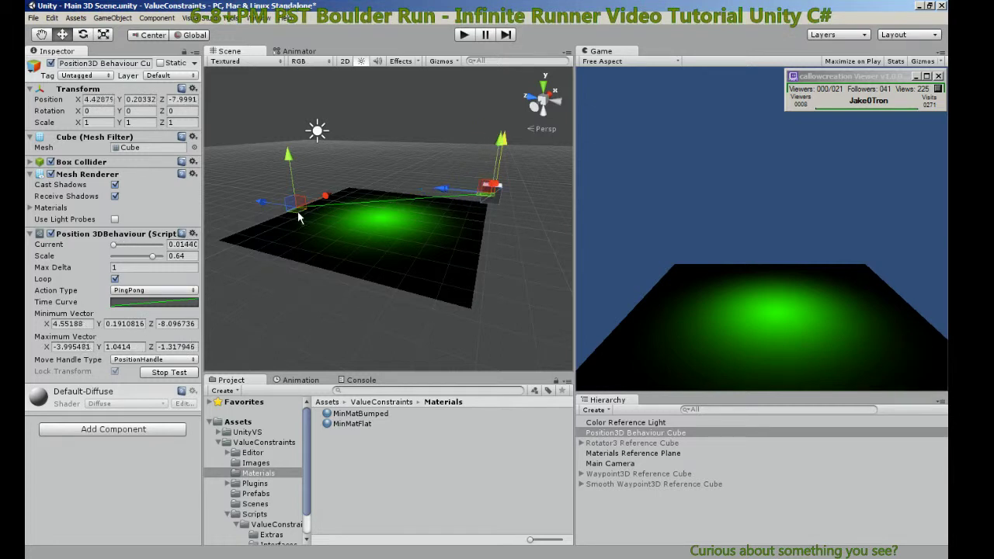
left_click_drag(297, 219, 267, 249)
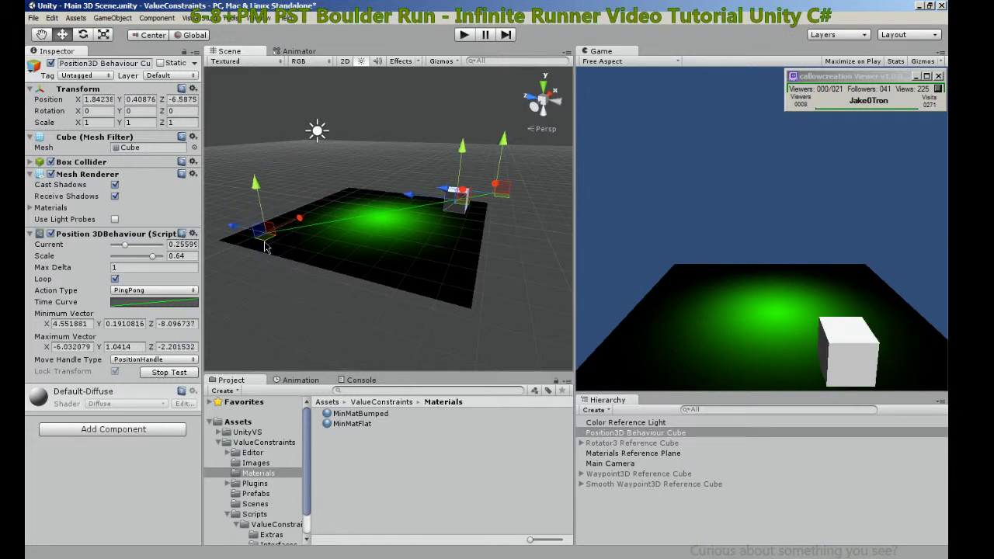
left_click(261, 196)
left_click(400, 212)
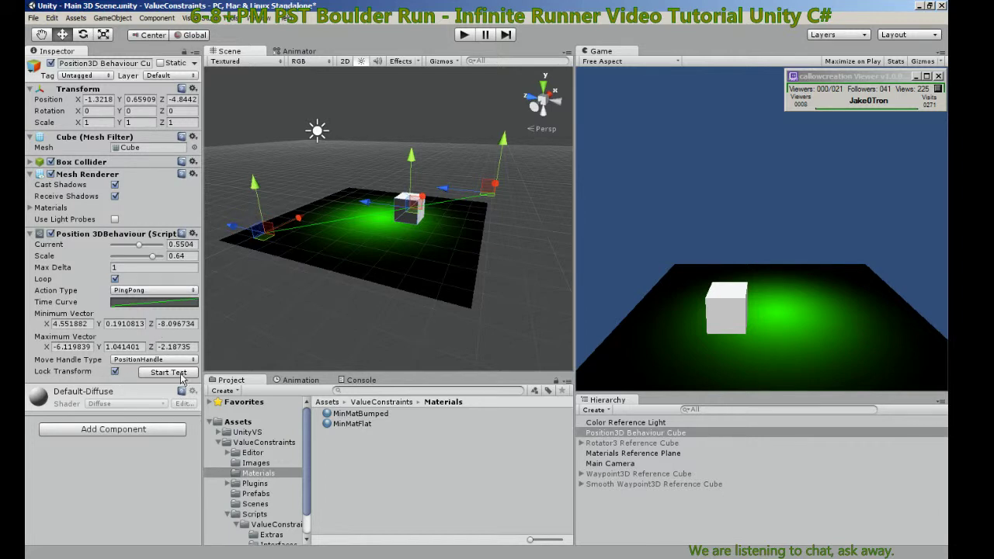
left_click_drag(251, 193, 251, 179)
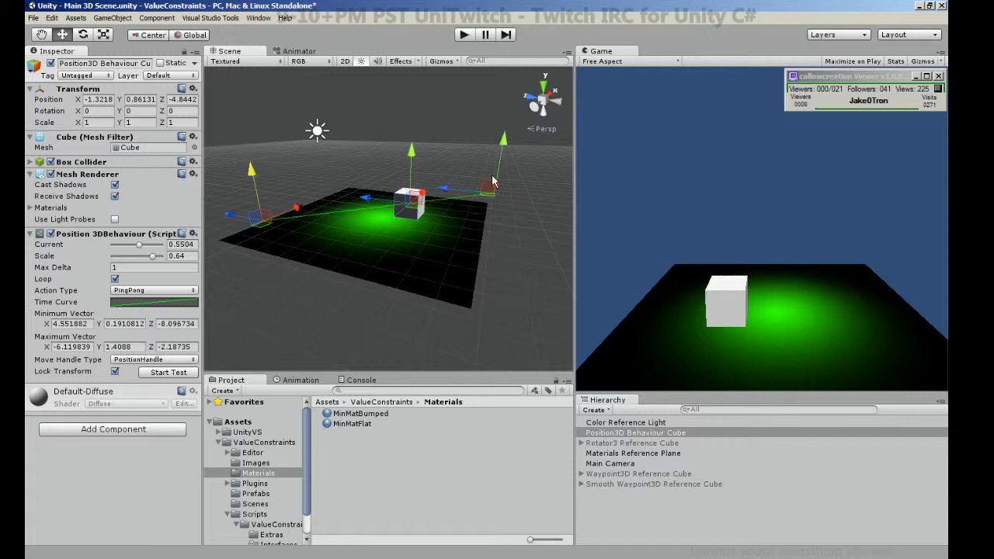
left_click_drag(492, 198, 414, 193)
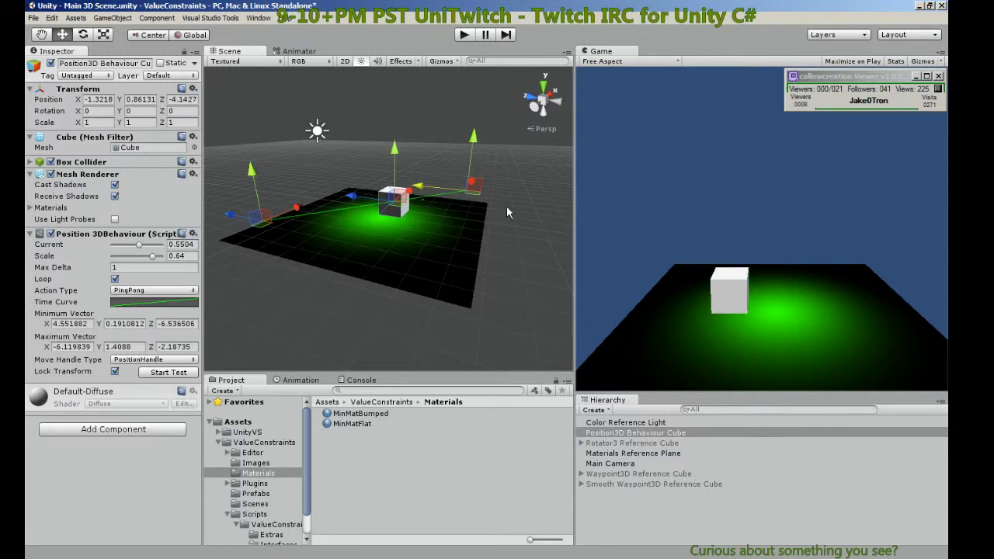
Move the minimum point onto the plane toward the far corner and restart the ping-pong test.
middle_click_drag(502, 200, 432, 277)
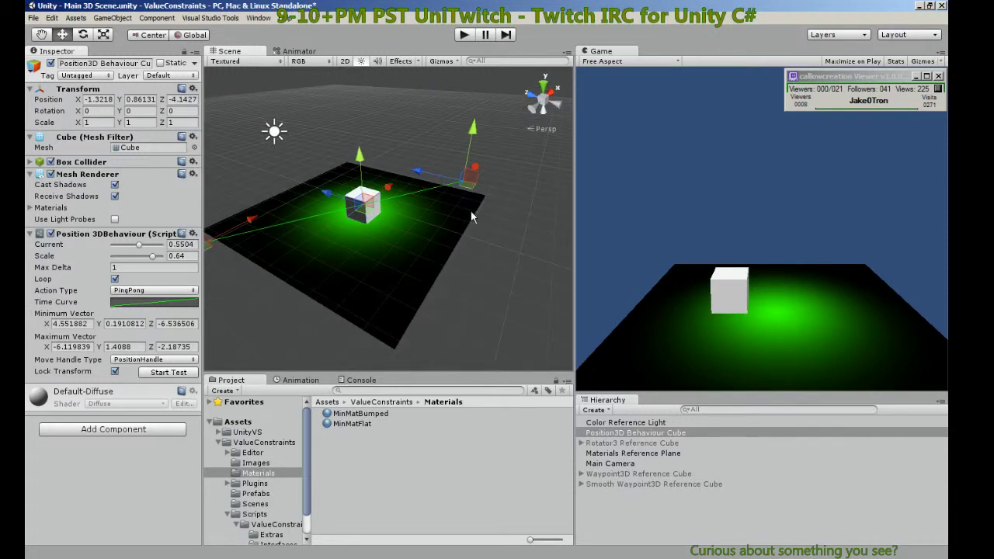
left_click_drag(475, 170, 419, 235)
left_click_drag(357, 333, 312, 229, "alt")
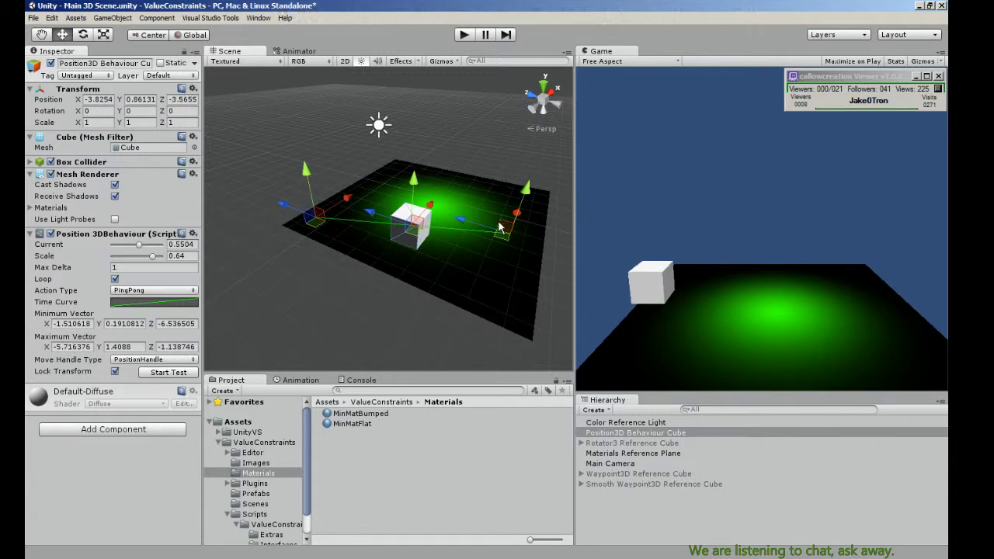
left_click_drag(500, 240, 538, 199)
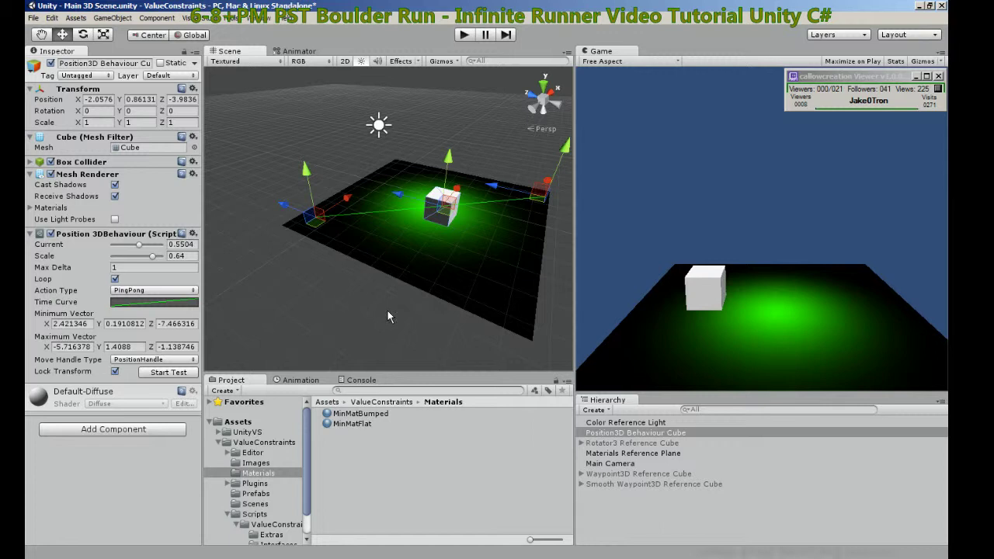
left_click_drag(387, 309, 433, 301, "alt")
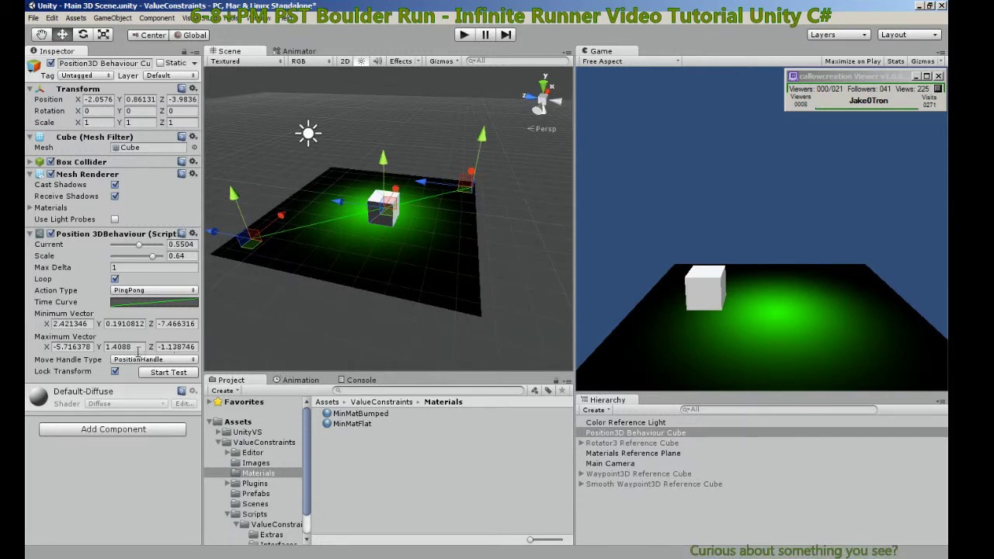
left_click(151, 372)
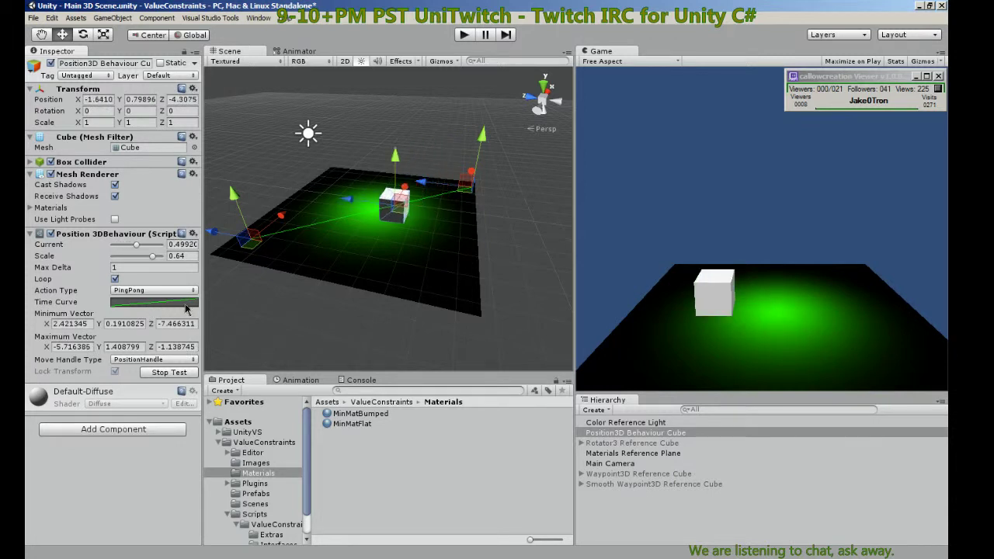
Try S-shaped, linear, ease in-out and ease-out Time Curves on the cube's movement, then close the editor.
left_click(147, 302)
left_click_drag(152, 294, 154, 146)
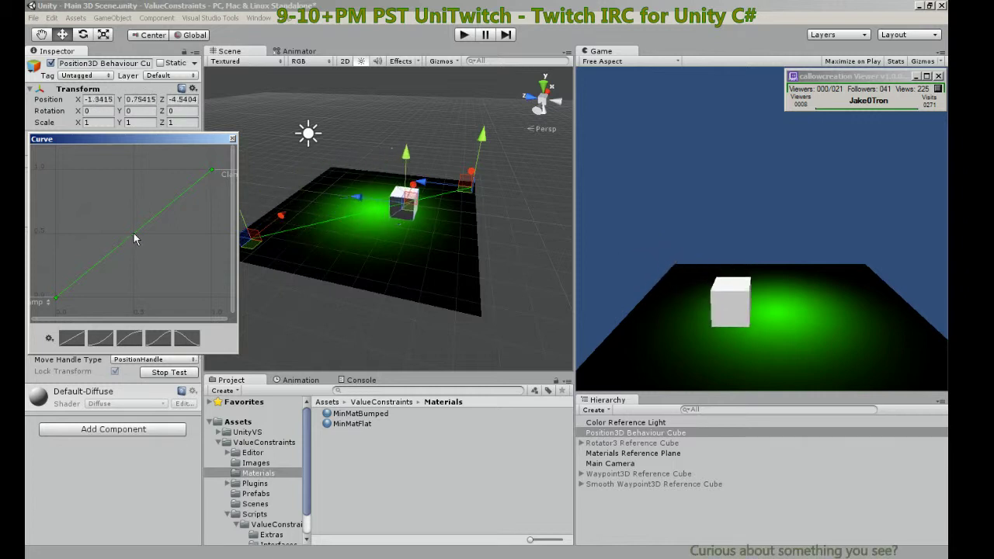
left_click_drag(115, 251, 128, 267)
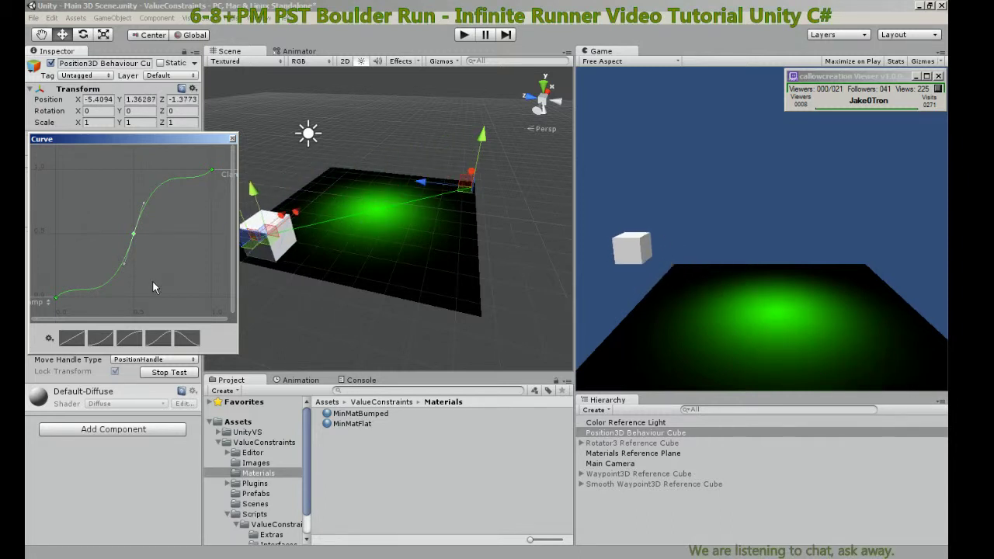
left_click(114, 340)
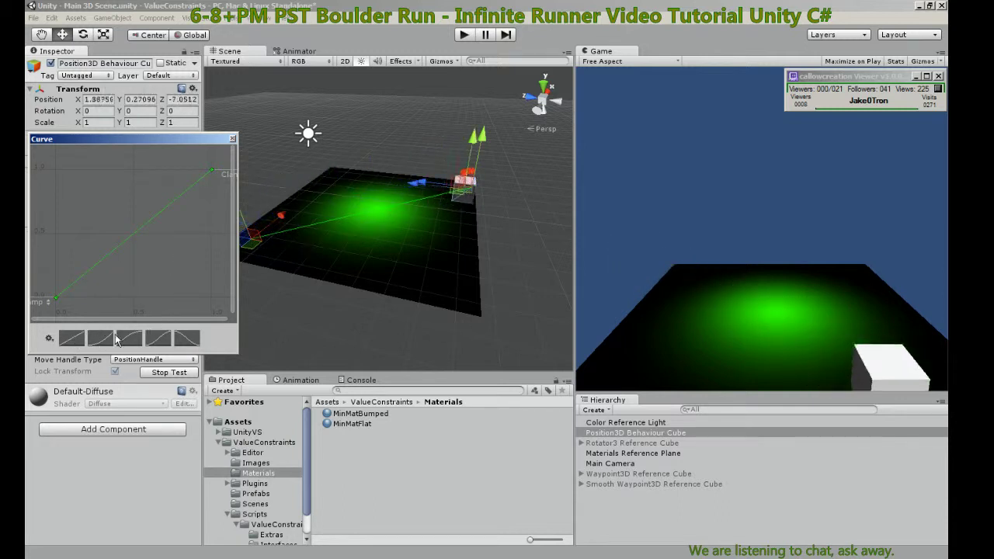
left_click(170, 337)
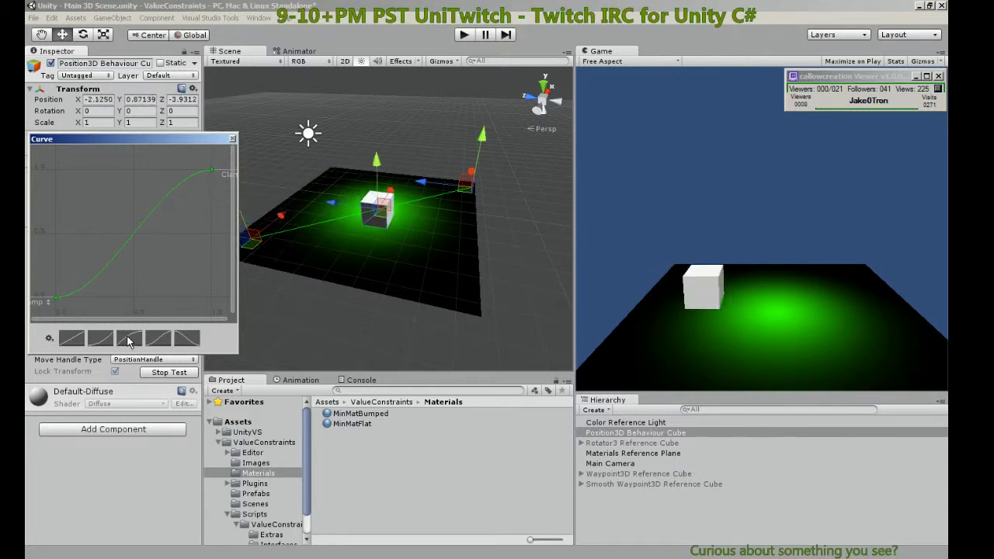
left_click(129, 339)
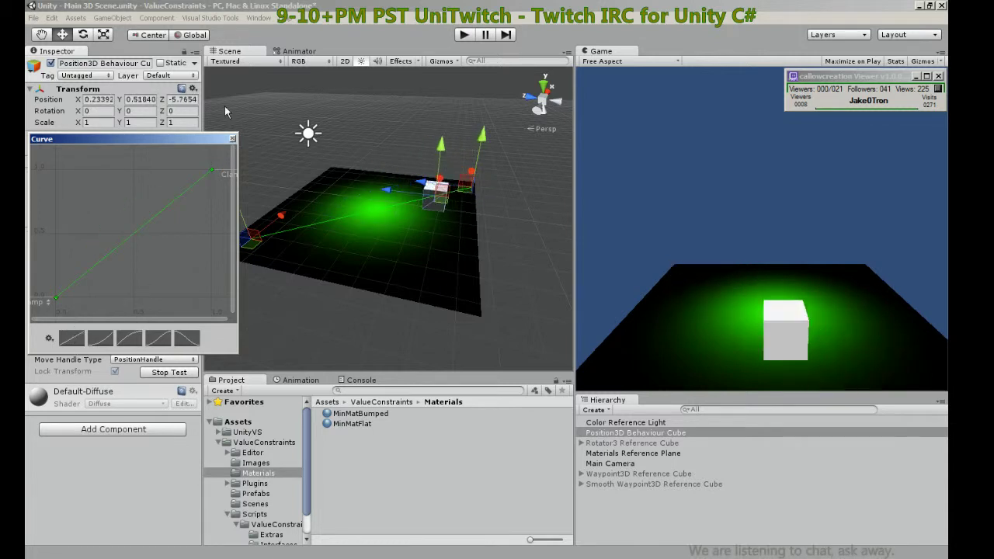
left_click(233, 139)
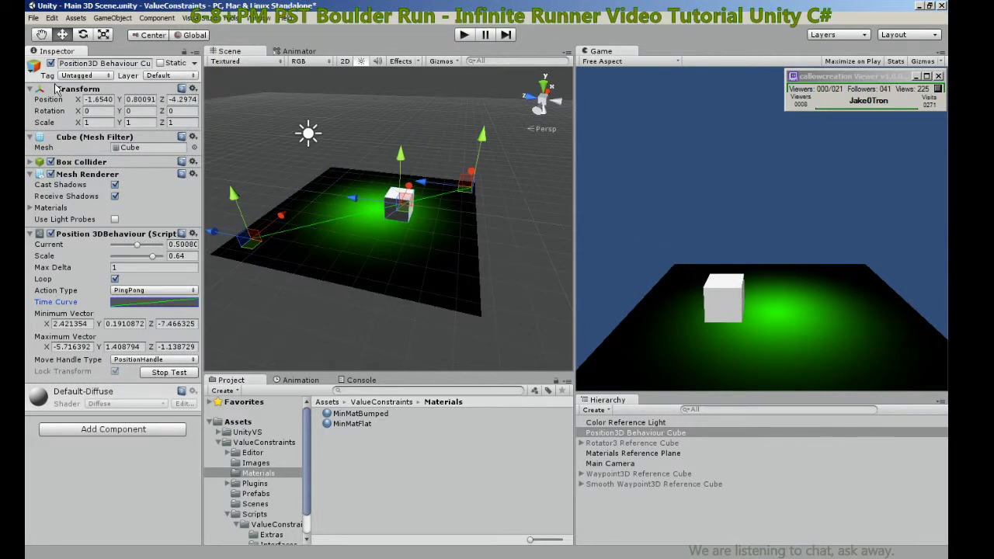
Stop the test, deactivate the Position3D cube, activate the Rotator3 Reference Cube, and zoom in on it.
left_click(149, 373)
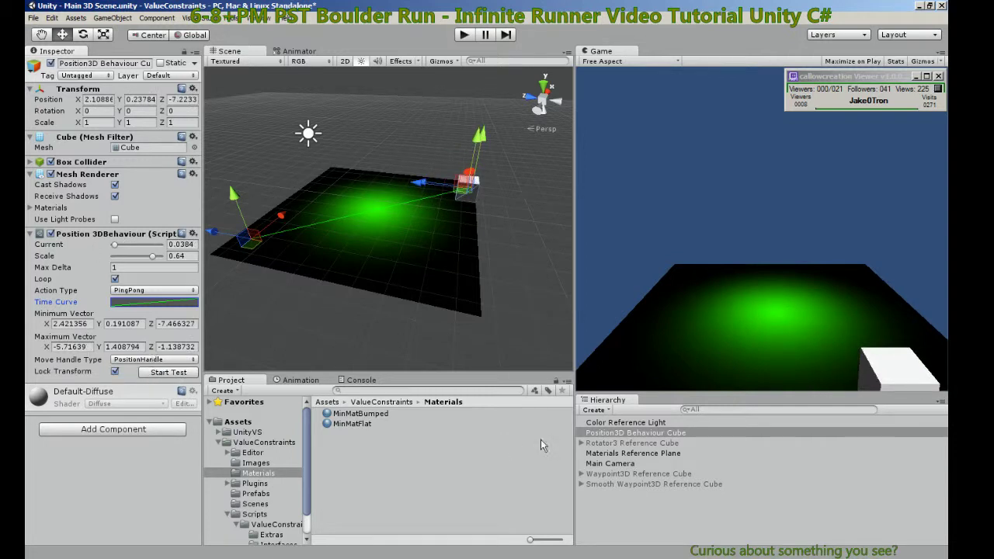
left_click(51, 63)
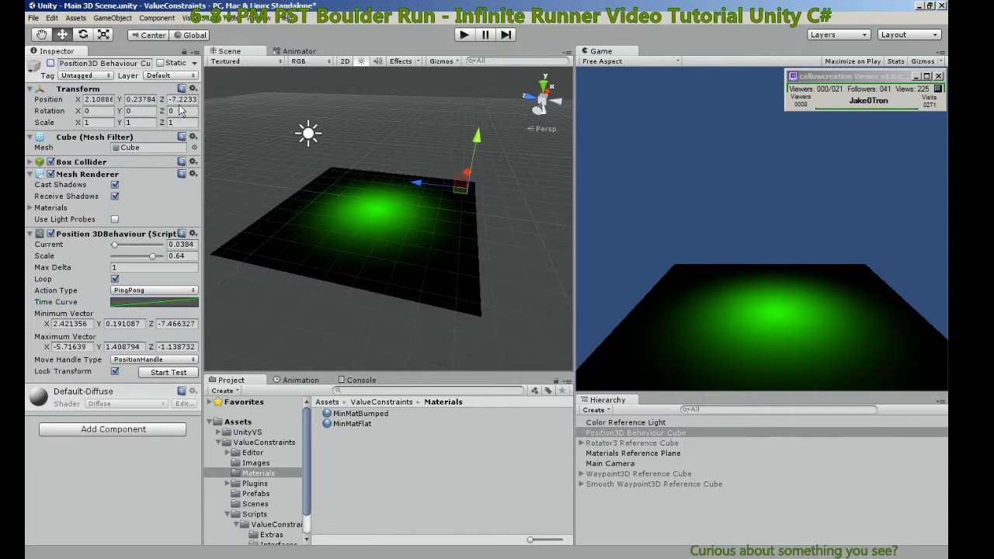
left_click(613, 448)
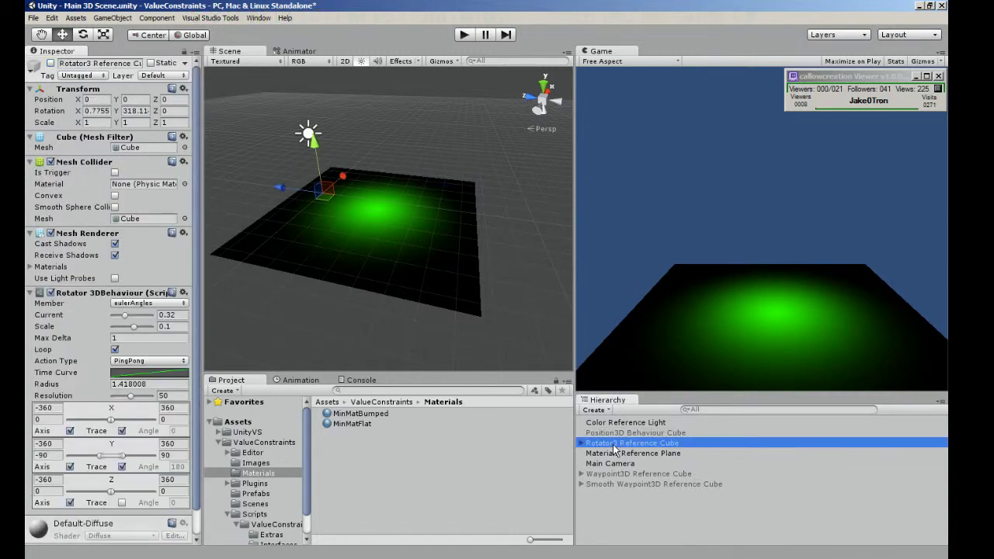
left_click(51, 63)
scroll(281, 240, "up", 5)
middle_click_drag(281, 241, 409, 297)
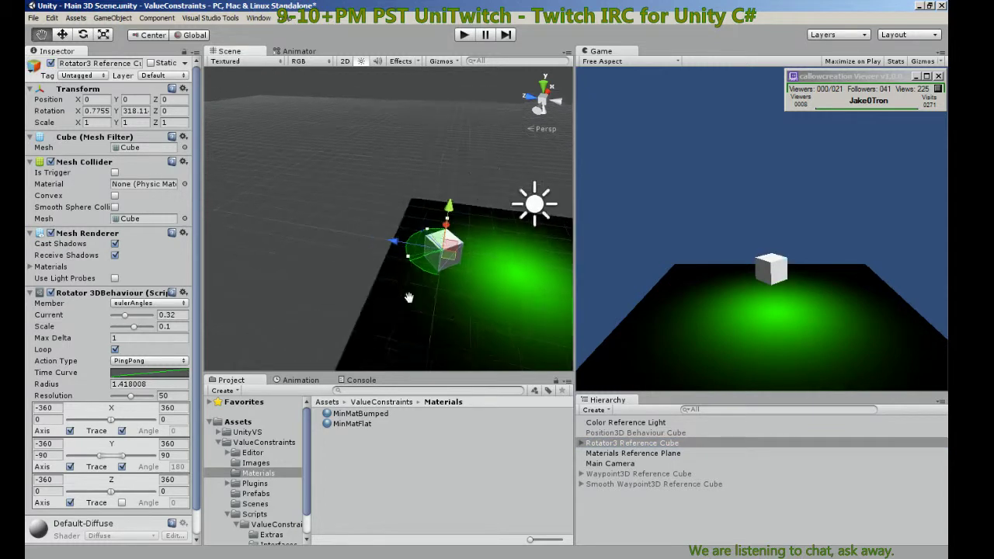
scroll(375, 306, "up", 4)
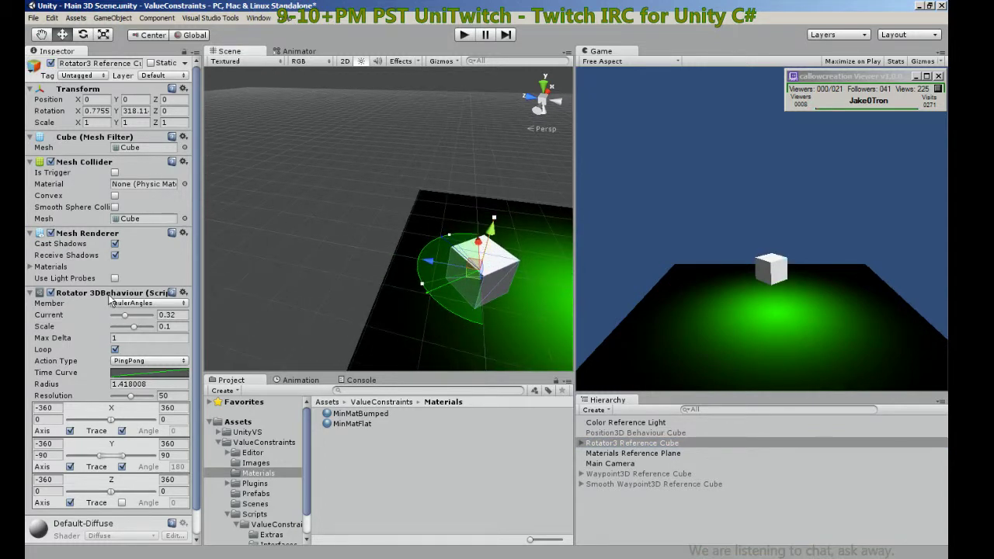
right_click_drag(306, 290, 344, 324)
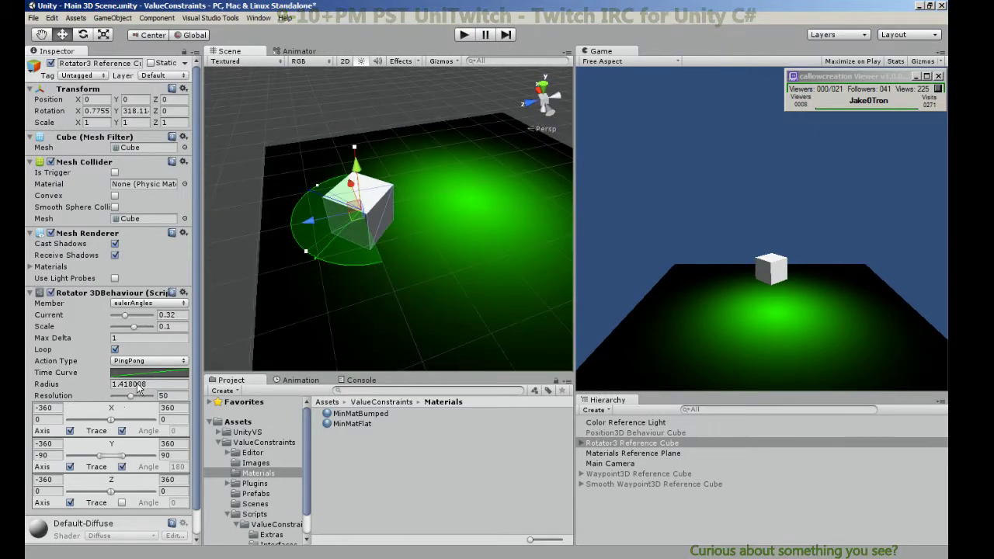